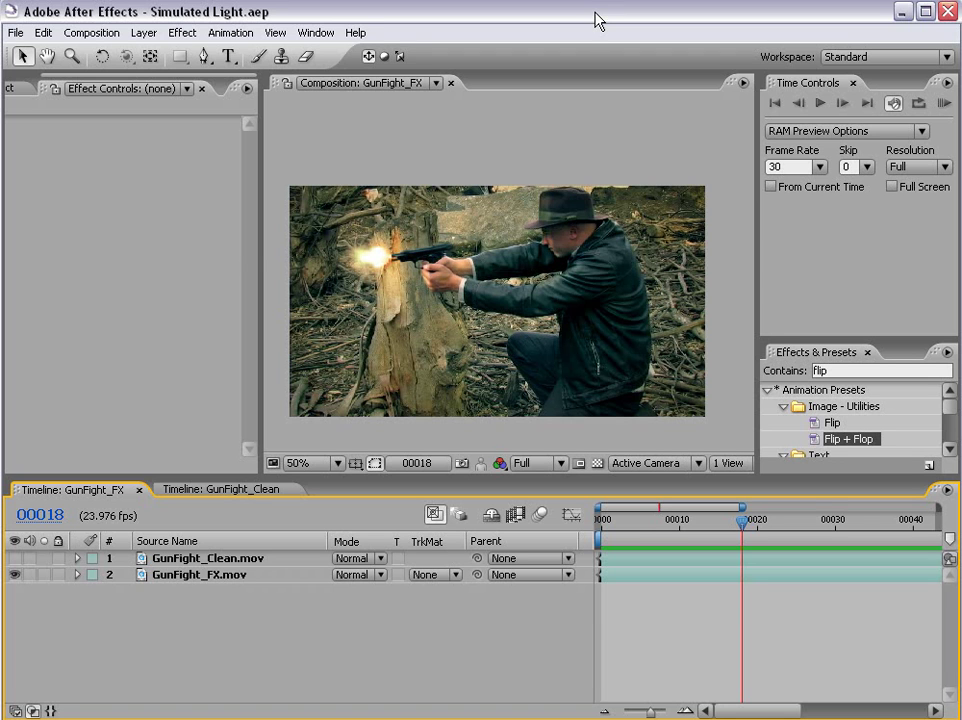
# Pan and zoom the viewer around the actor, tree stump and flash area.
pyautogui.scroll(2, 466, 241)
pyautogui.scroll(-2, 570, 290)
pyautogui.moveTo(522, 315); pyautogui.dragTo(532, 315)
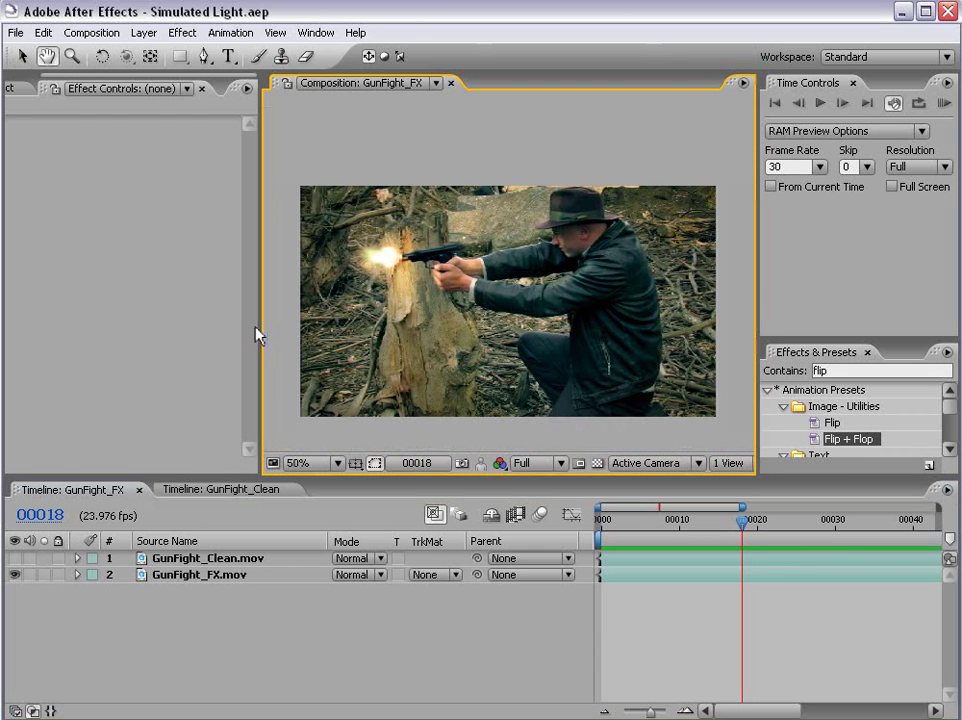
pyautogui.moveTo(256, 335); pyautogui.dragTo(170, 335)
pyautogui.scroll(2, 500, 350)
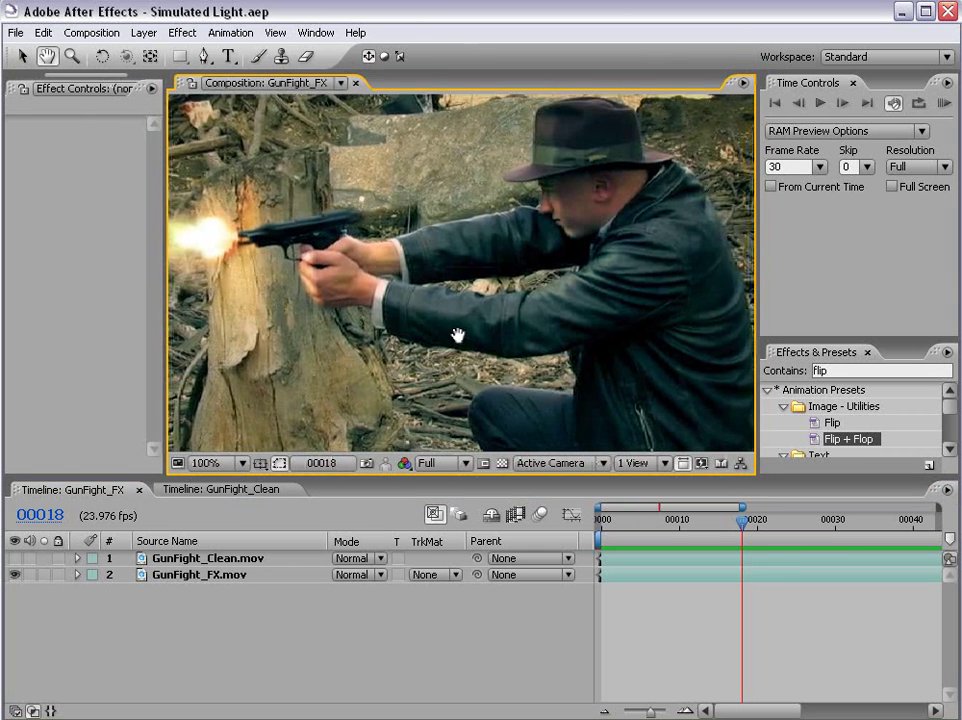
pyautogui.moveTo(229, 295)
pyautogui.mouseDown()
pyautogui.moveTo(393, 300)
pyautogui.moveTo(365, 235)
pyautogui.mouseUp()
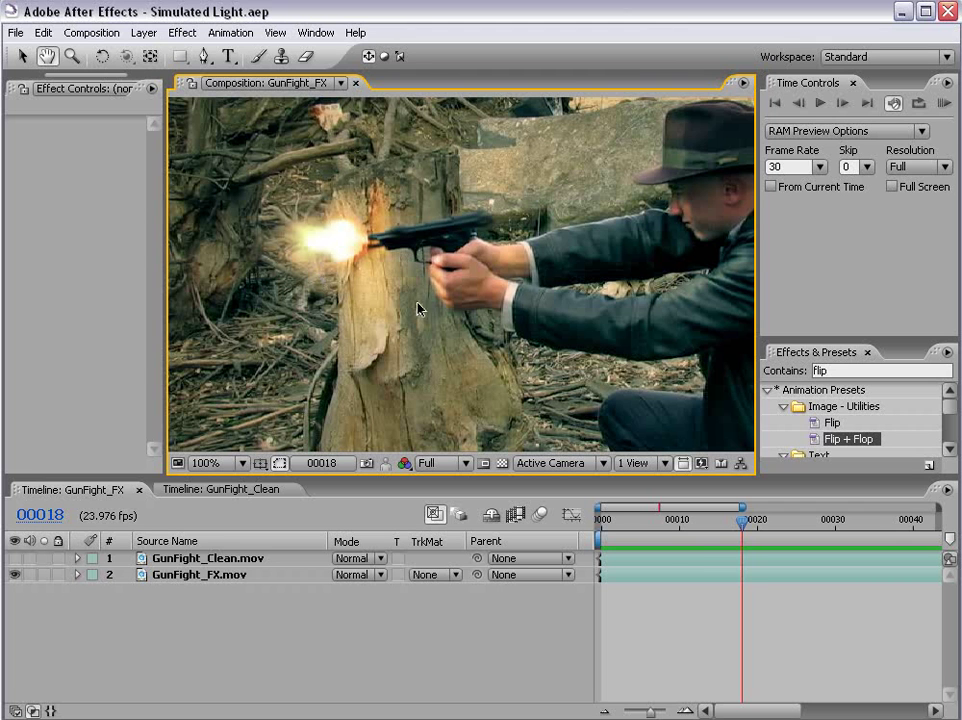
pyautogui.moveTo(403, 308); pyautogui.dragTo(316, 255)
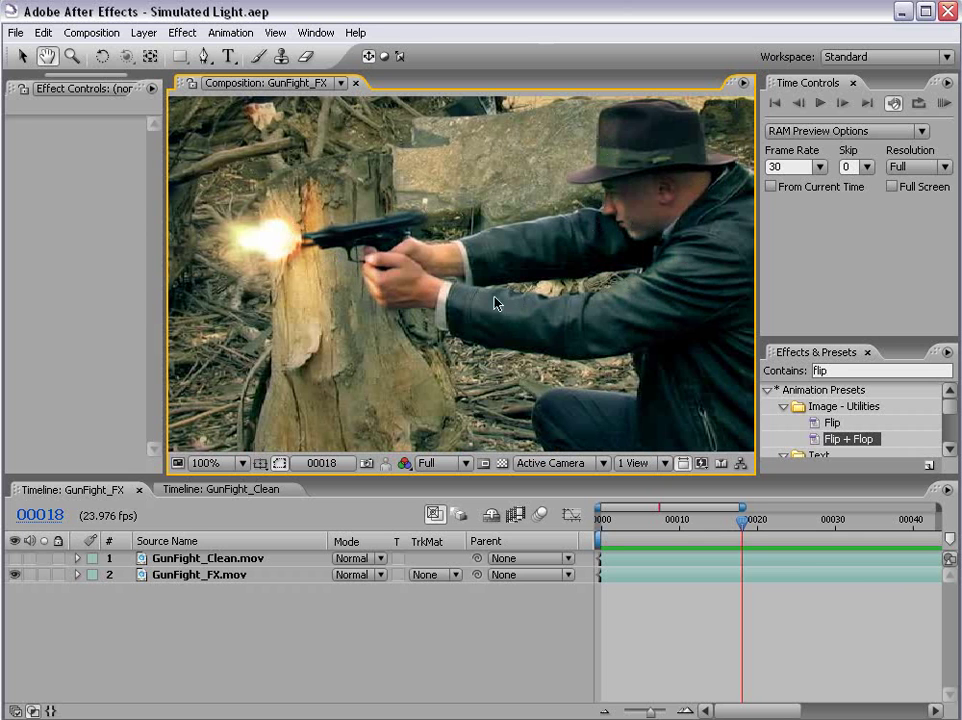
# Compare the muzzle-flash frame against the neighbouring frame and the clean plate.
pyautogui.press('pagedown')
pyautogui.press('pageup')
pyautogui.click(14, 559)
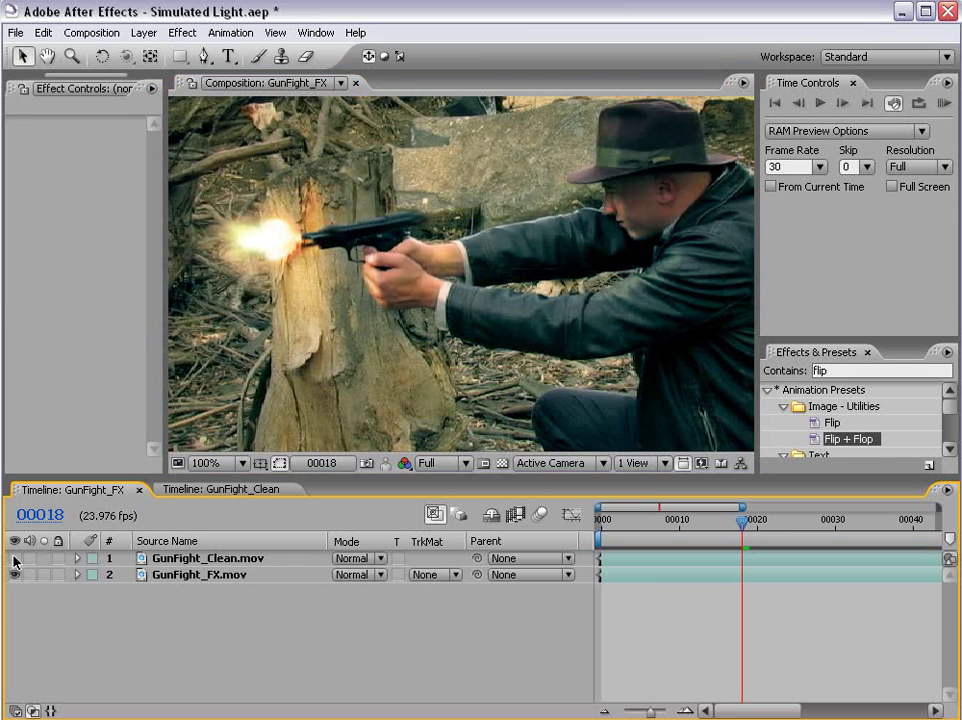
pyautogui.click(14, 559)
pyautogui.click(14, 559)
pyautogui.click(14, 559)
pyautogui.click(14, 559)
pyautogui.scroll(-2, 485, 279)
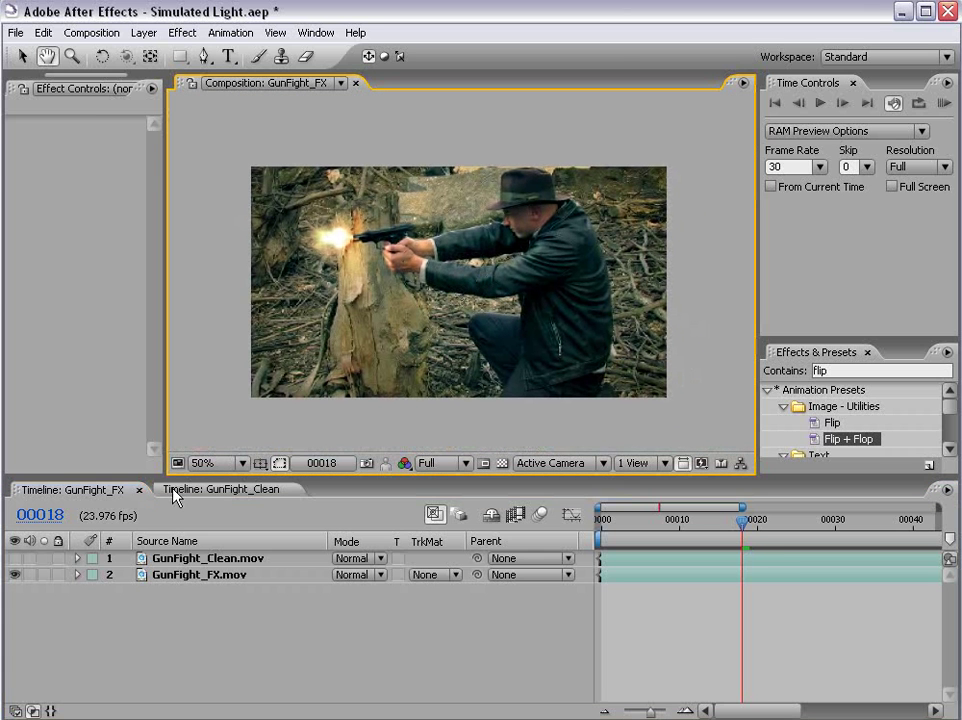
# Add 9mm_01.mov to GunFight_Clean, starting at the current frame 19.
pyautogui.click(173, 490)
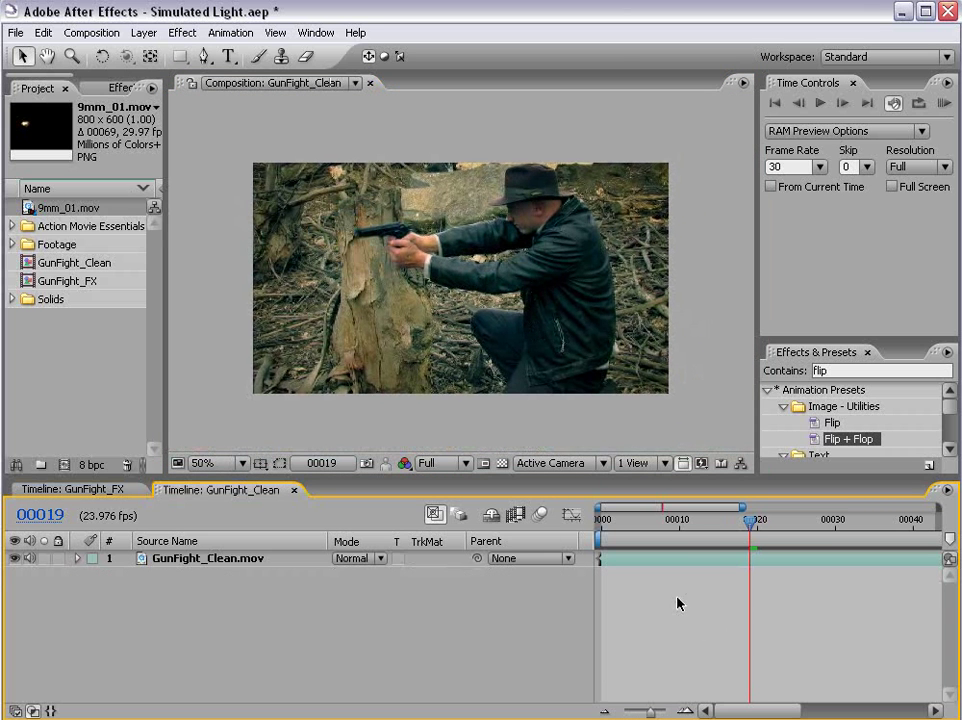
pyautogui.click(743, 559)
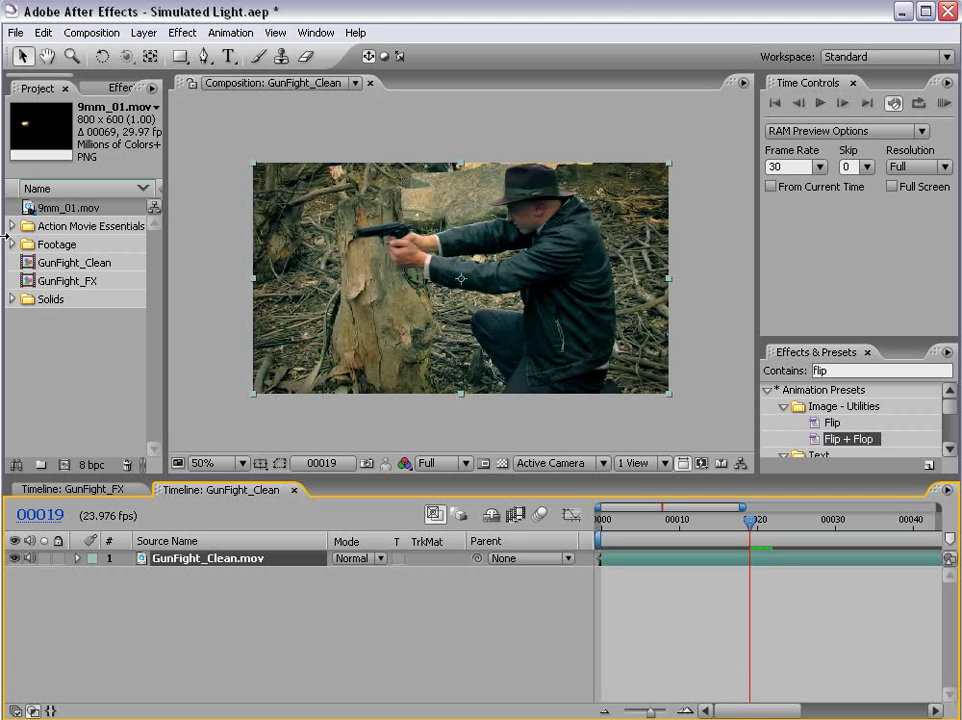
pyautogui.moveTo(27, 210); pyautogui.dragTo(456, 275)
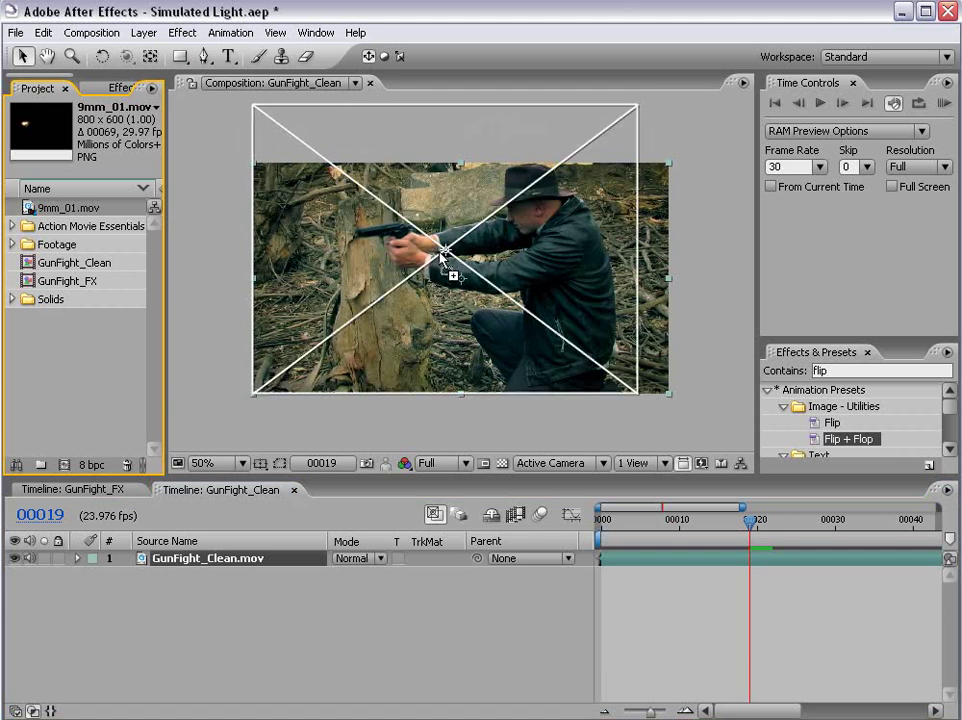
pyautogui.press('[')
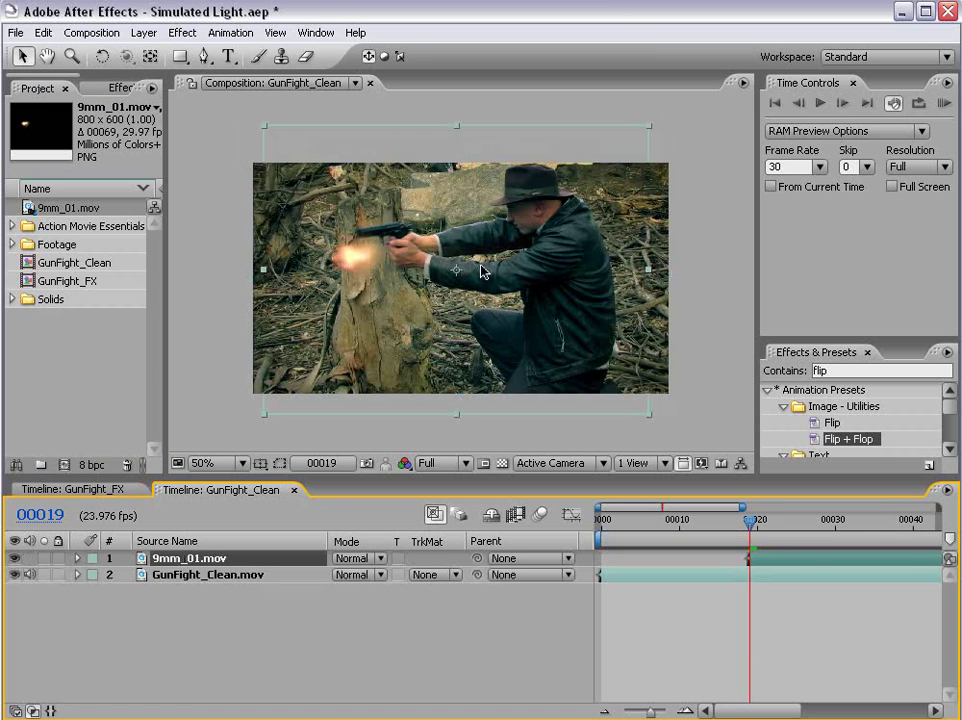
# Mirror the muzzle flash with Flip + Flop and blend it in Add mode.
pyautogui.moveTo(848, 441)
pyautogui.mouseDown()
pyautogui.moveTo(563, 365)
pyautogui.moveTo(353, 279)
pyautogui.mouseUp()
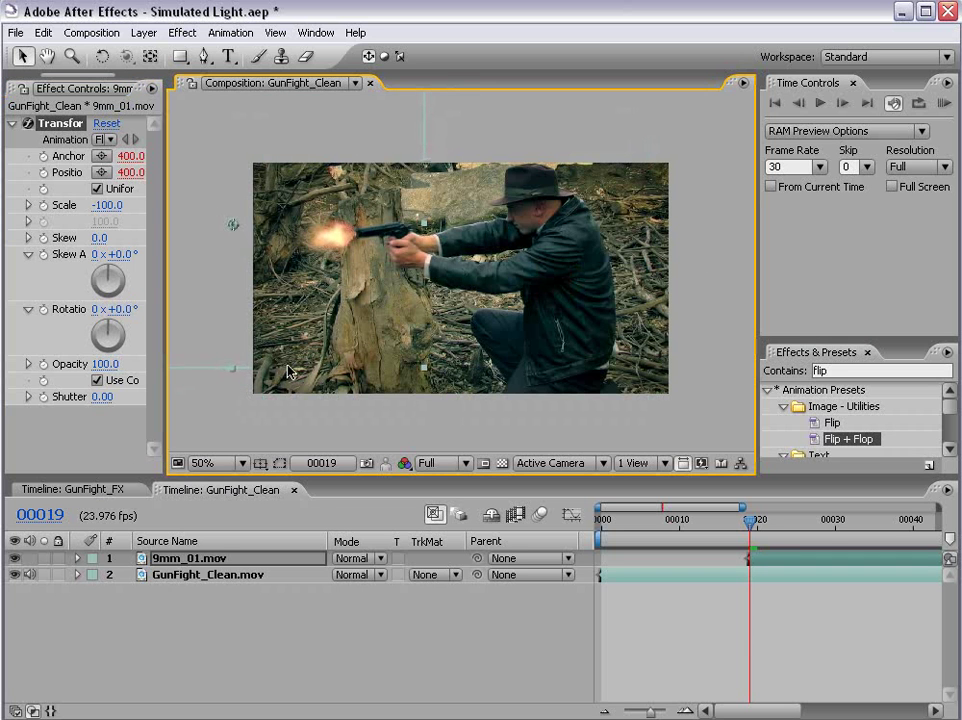
pyautogui.click(351, 558)
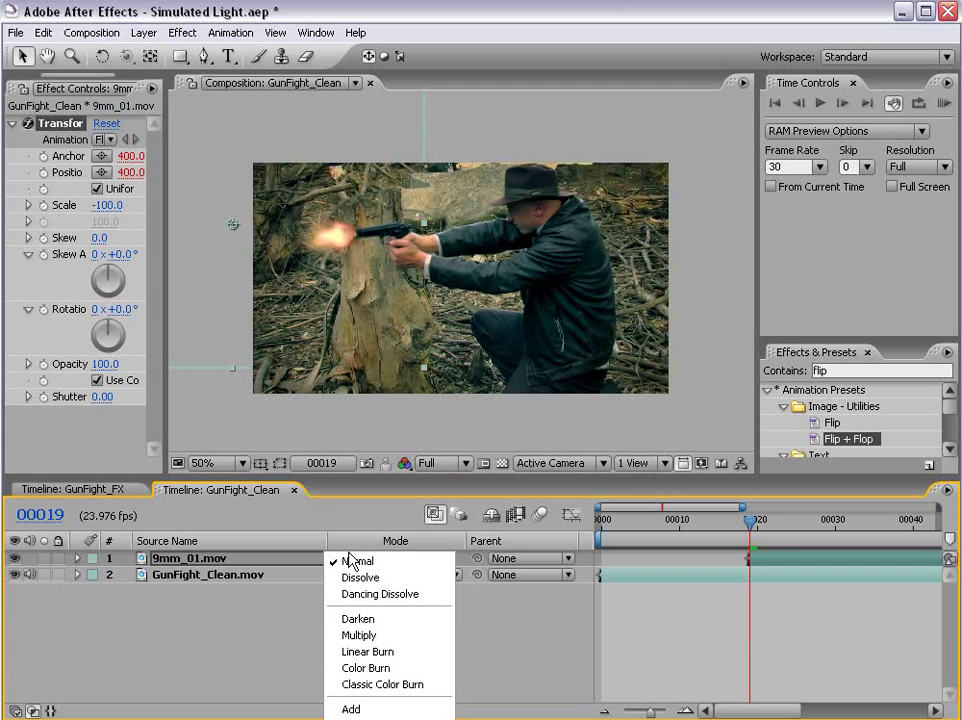
pyautogui.click(352, 709)
pyautogui.press('.')
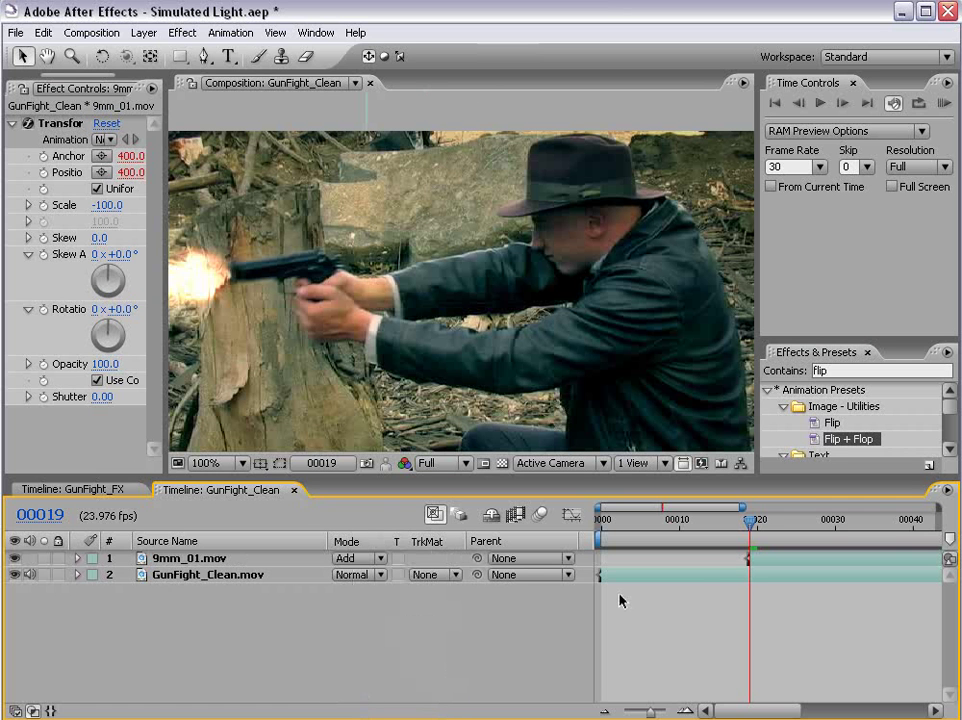
# Add an adjustment layer on top and frame the gun hand for mask drawing.
pyautogui.click(143, 32)
pyautogui.click(400, 138)
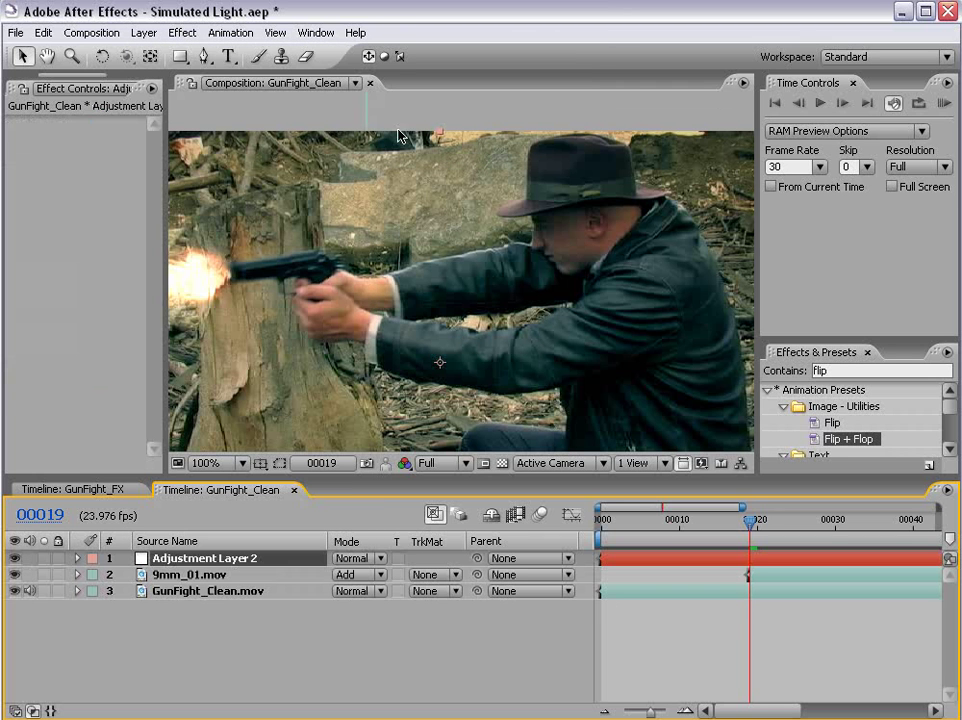
pyautogui.click(205, 57)
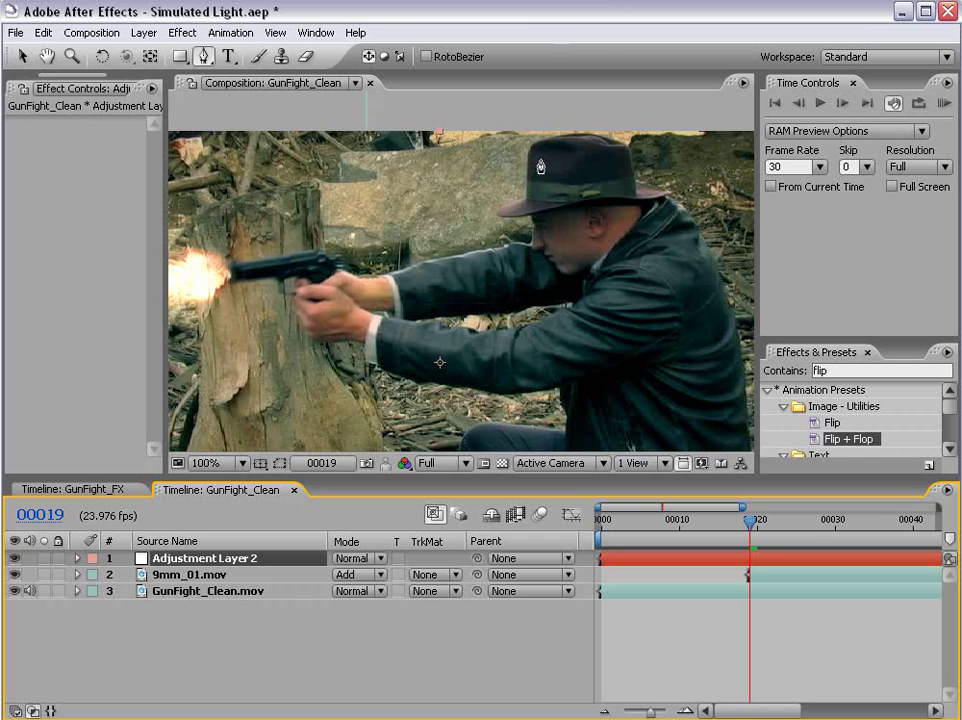
pyautogui.scroll(1, 300, 326)
pyautogui.moveTo(300, 326); pyautogui.dragTo(537, 279)
pyautogui.scroll(-1, 359, 278)
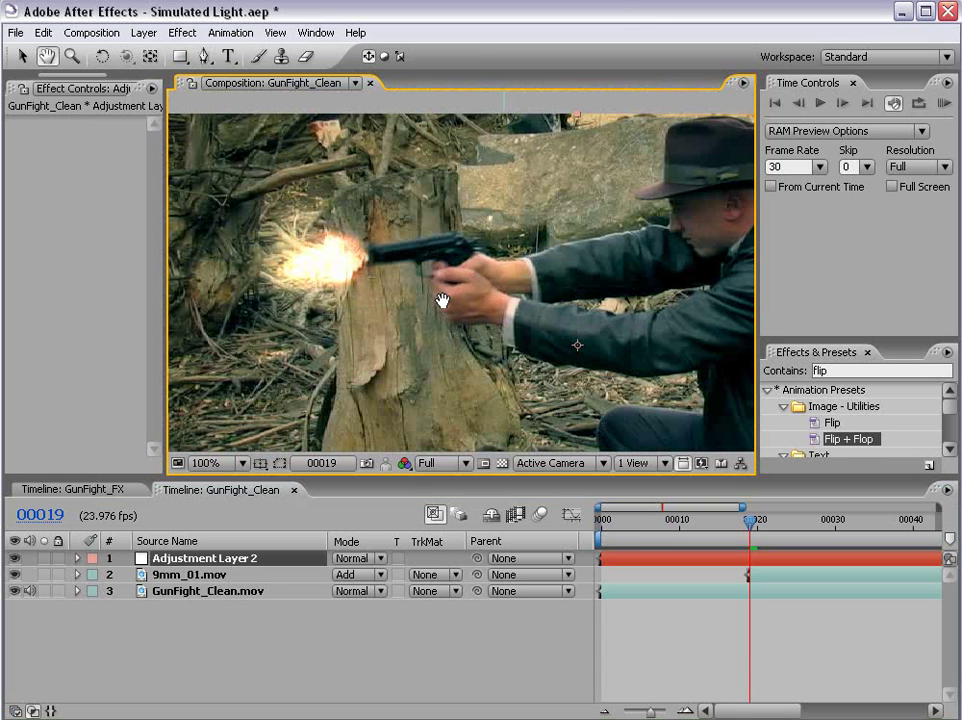
pyautogui.scroll(1, 440, 300)
pyautogui.moveTo(440, 298); pyautogui.dragTo(389, 281)
# Trace a closed Pen mask around the gun hand.
pyautogui.press('g')
pyautogui.click(341, 239)
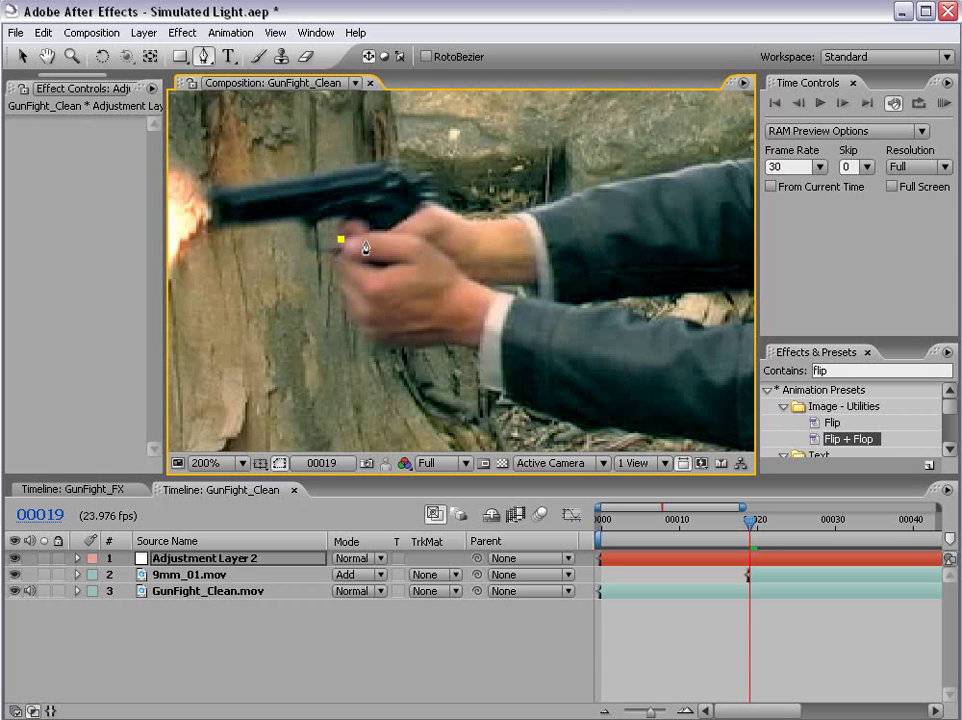
pyautogui.moveTo(364, 242); pyautogui.dragTo(365, 320)
pyautogui.click(344, 314)
pyautogui.click(335, 282)
pyautogui.click(341, 241)
# Zoom onto the hat and trace mask points from the brim over the crown.
pyautogui.moveTo(595, 279); pyautogui.dragTo(404, 268)
pyautogui.press(',')
pyautogui.moveTo(511, 264)
pyautogui.mouseDown()
pyautogui.moveTo(560, 285)
pyautogui.moveTo(479, 318)
pyautogui.mouseUp()
pyautogui.press('.')
pyautogui.click(496, 321)
pyautogui.click(490, 254)
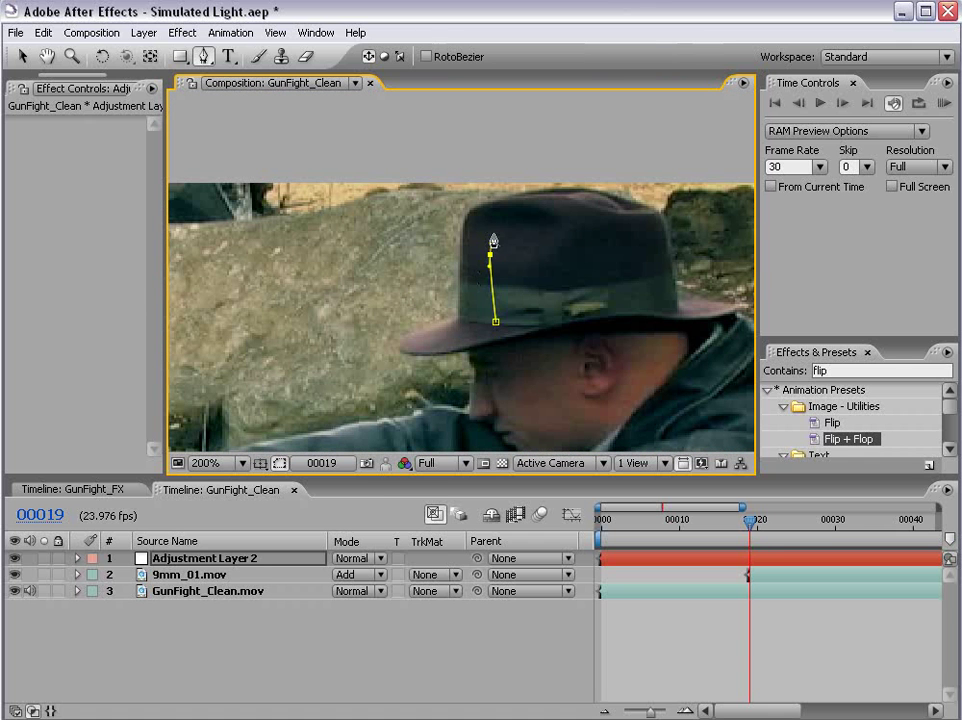
pyautogui.click(492, 203)
pyautogui.click(464, 213)
pyautogui.click(459, 288)
# Close the hat mask and trace a face mask down the nose, chin and jaw.
pyautogui.click(496, 322)
pyautogui.moveTo(494, 326)
pyautogui.mouseDown()
pyautogui.moveTo(526, 260)
pyautogui.moveTo(471, 291)
pyautogui.mouseUp()
pyautogui.press('.')
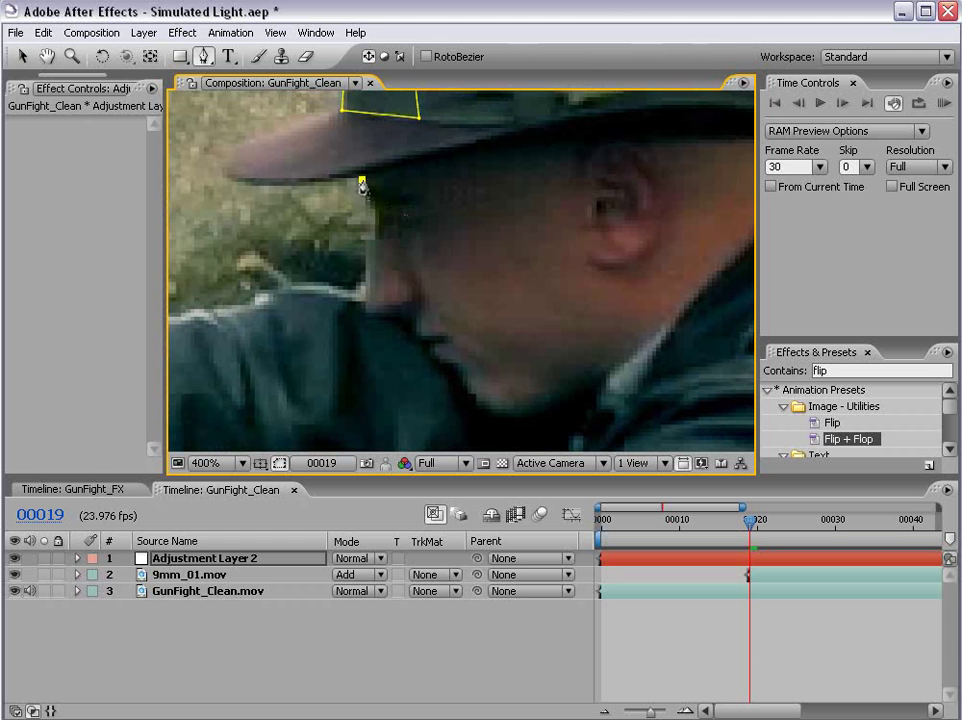
pyautogui.click(378, 215)
pyautogui.moveTo(366, 303); pyautogui.dragTo(427, 355)
pyautogui.click(402, 316)
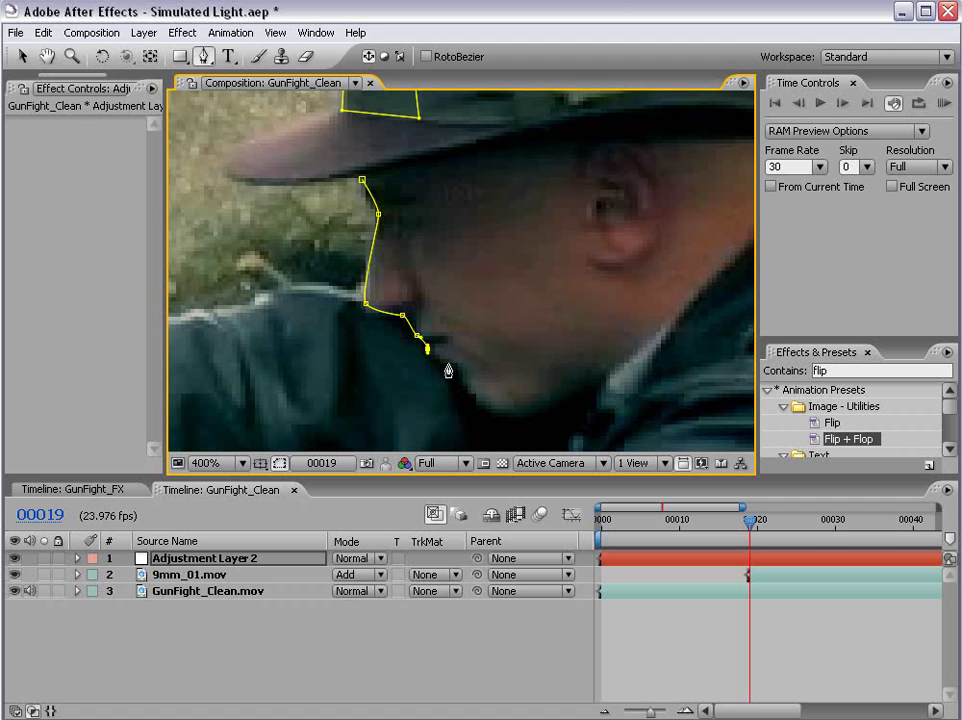
pyautogui.click(456, 364)
pyautogui.moveTo(481, 409); pyautogui.dragTo(495, 413)
pyautogui.click(557, 400)
pyautogui.moveTo(566, 393); pyautogui.dragTo(560, 397)
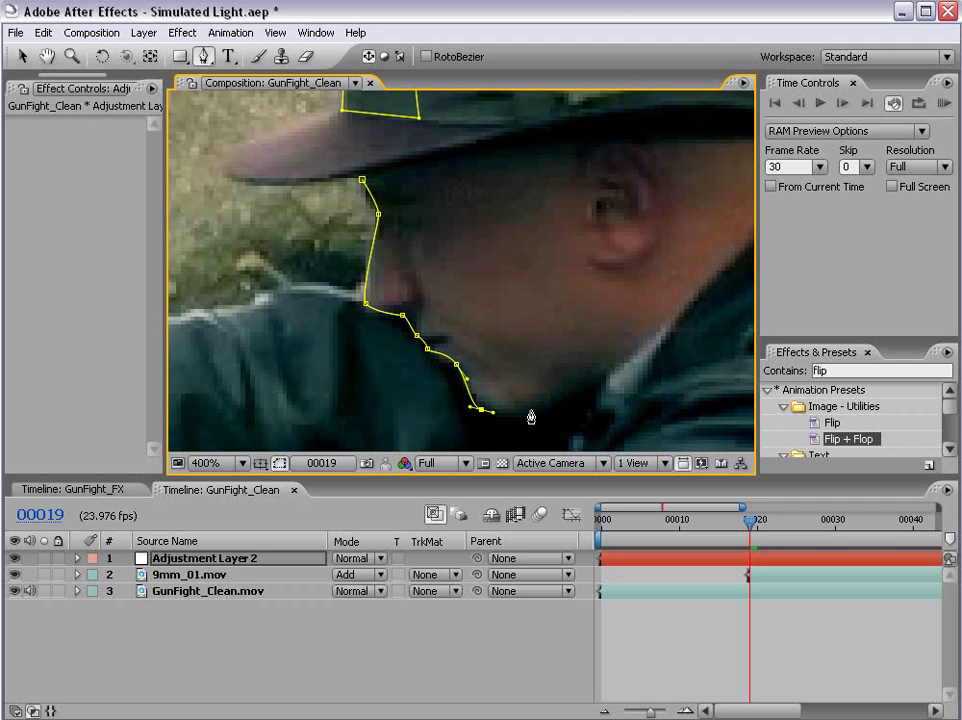
# Continue the face mask up the cheek to the hat brim and close it.
pyautogui.moveTo(522, 364); pyautogui.dragTo(514, 363)
pyautogui.moveTo(461, 313); pyautogui.dragTo(456, 305)
pyautogui.click(439, 270)
pyautogui.click(418, 226)
pyautogui.click(409, 163)
pyautogui.moveTo(409, 162); pyautogui.dragTo(413, 172)
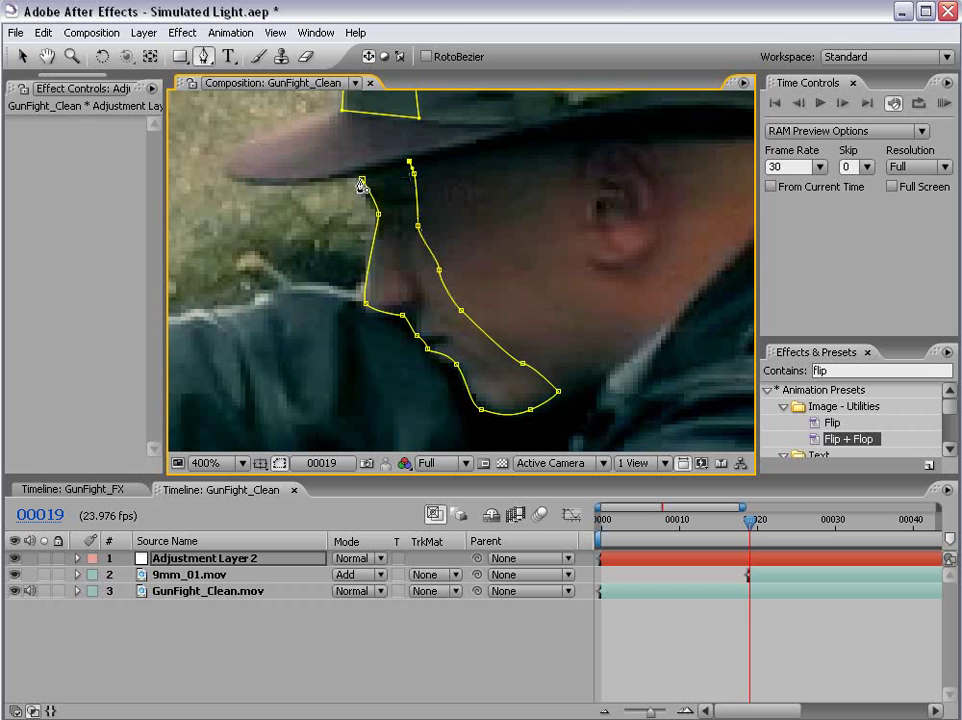
pyautogui.click(362, 185)
# Zoom out and draw a closed triangular mask on the actor's back.
pyautogui.press('/')
pyautogui.moveTo(502, 333); pyautogui.dragTo(502, 294)
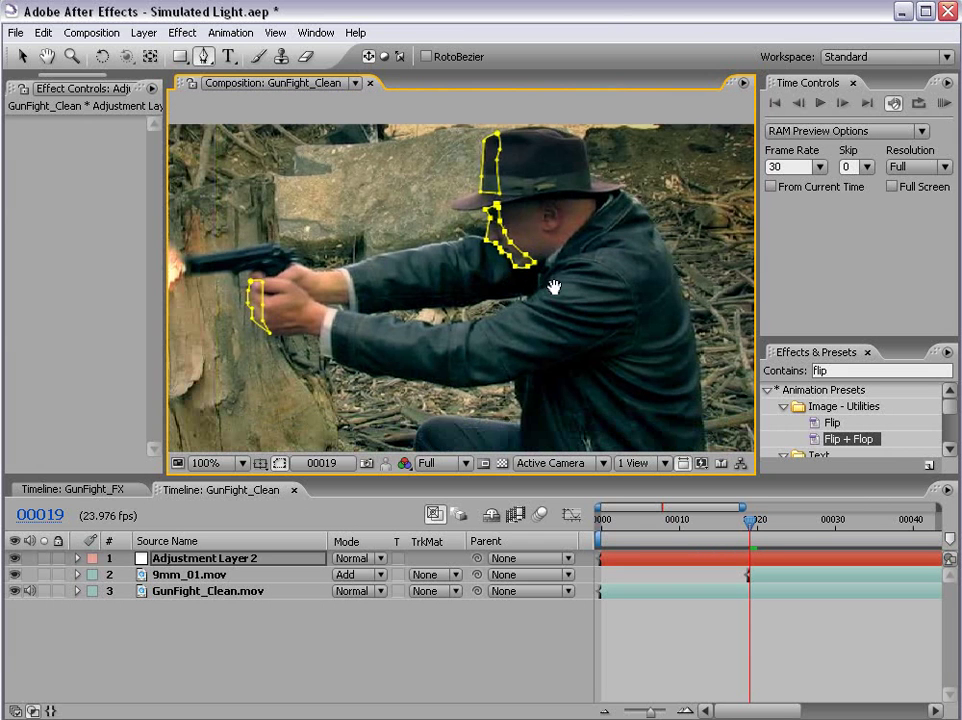
pyautogui.scroll(-2, 502, 294)
pyautogui.scroll(2, 485, 320)
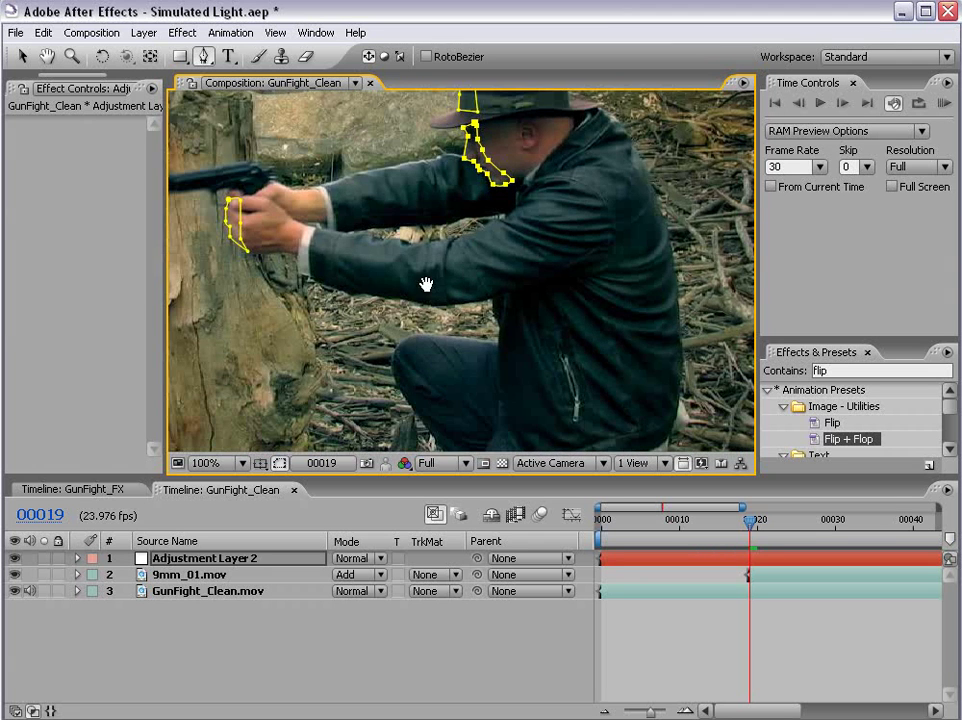
pyautogui.click(515, 294)
pyautogui.click(502, 371)
pyautogui.click(494, 319)
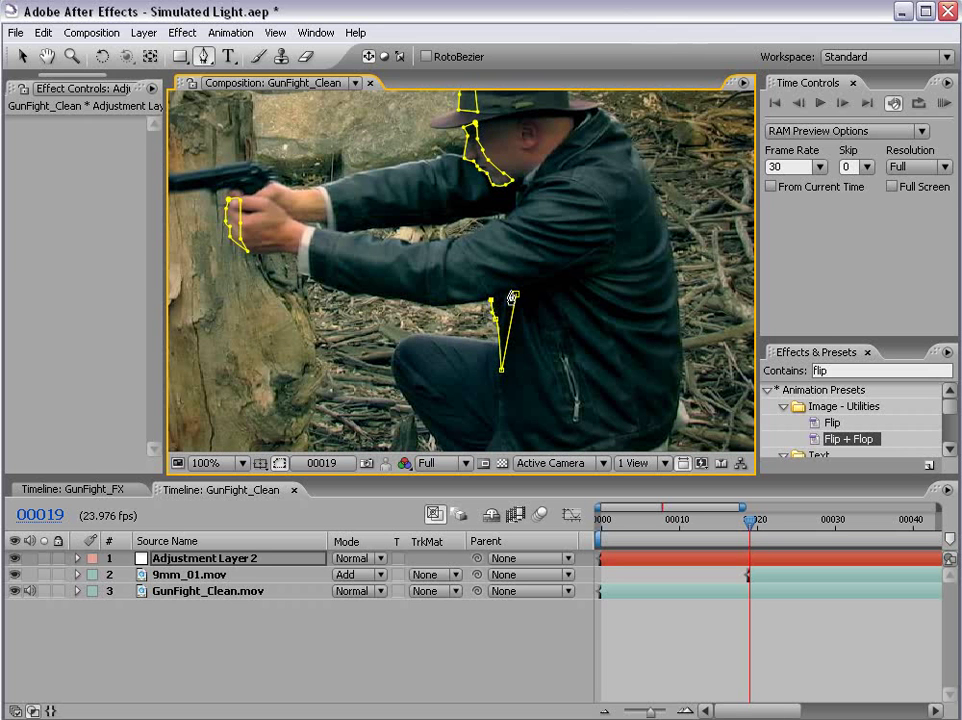
pyautogui.click(515, 294)
# Trace a mask beneath the outstretched forearm.
pyautogui.click(387, 297)
pyautogui.click(298, 254)
pyautogui.click(308, 278)
pyautogui.click(332, 288)
pyautogui.click(349, 296)
pyautogui.click(367, 298)
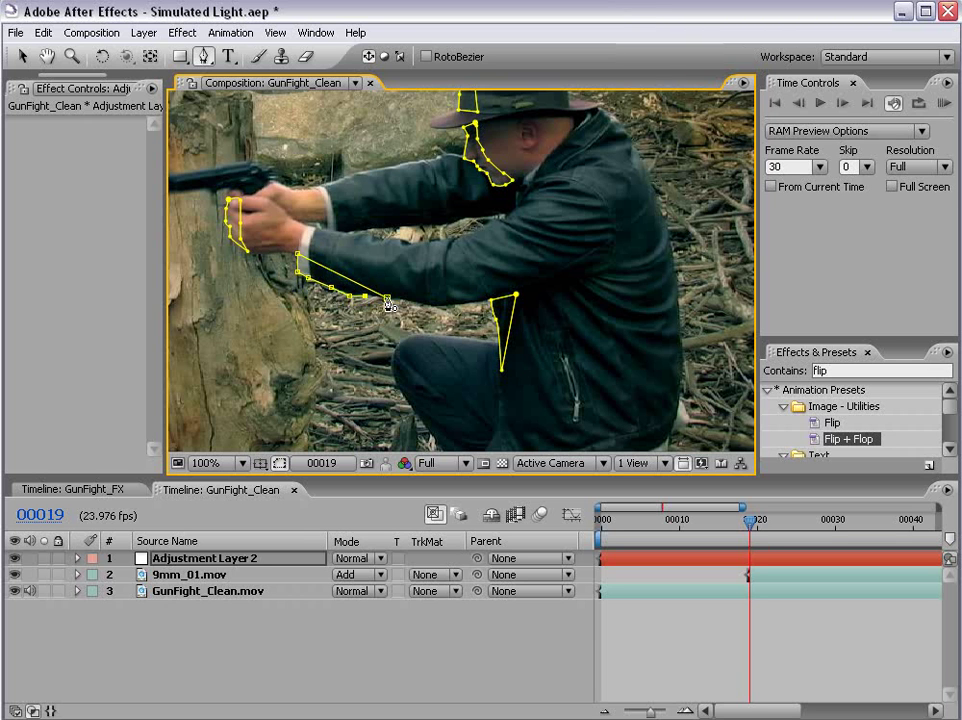
# Apply the Levels effect to Adjustment Layer 2.
pyautogui.press(',')
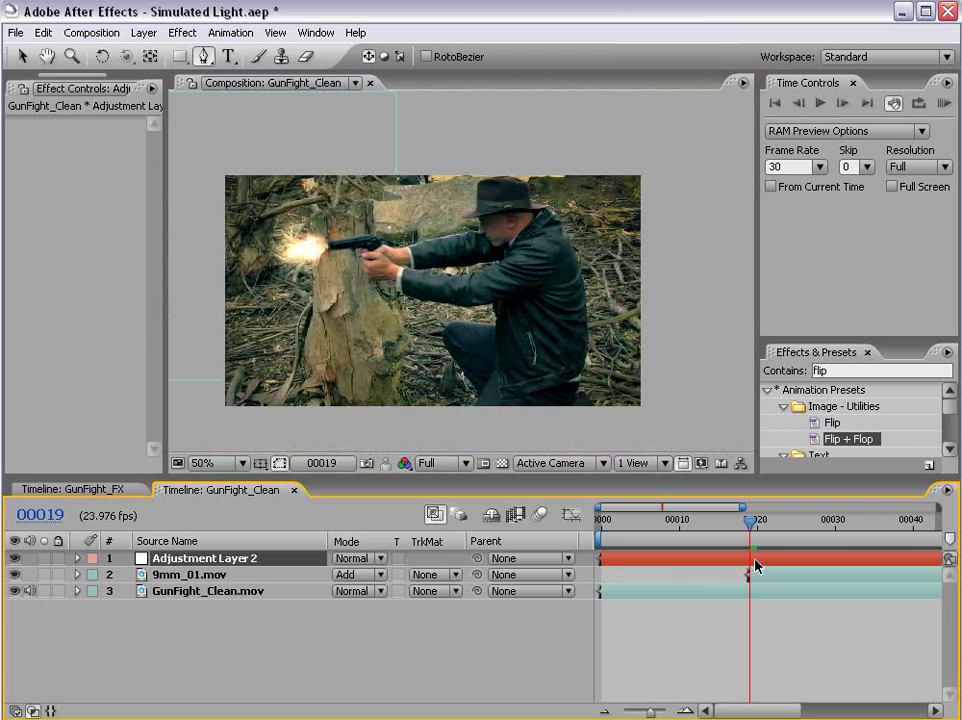
pyautogui.press('.')
pyautogui.moveTo(479, 322); pyautogui.dragTo(399, 318)
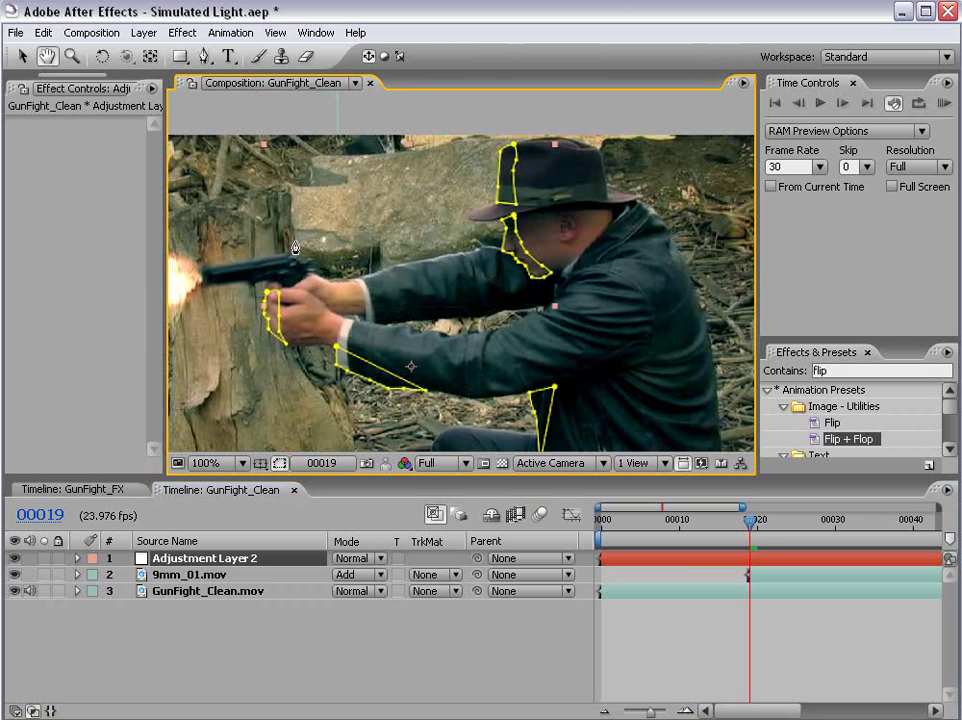
pyautogui.click(183, 35)
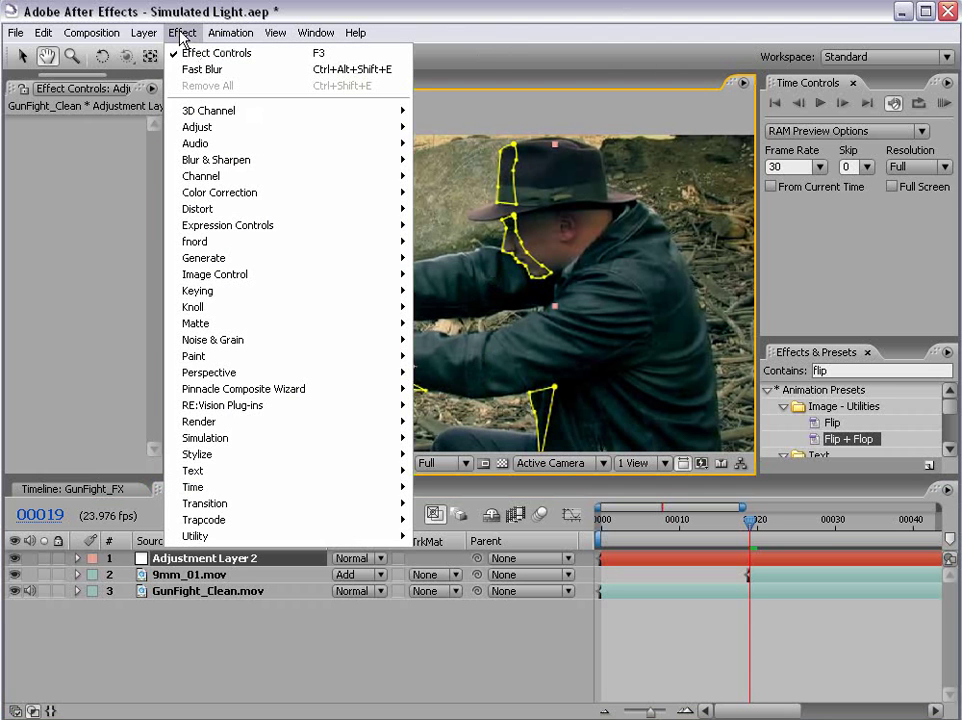
pyautogui.moveTo(220, 192)
pyautogui.click(440, 503)
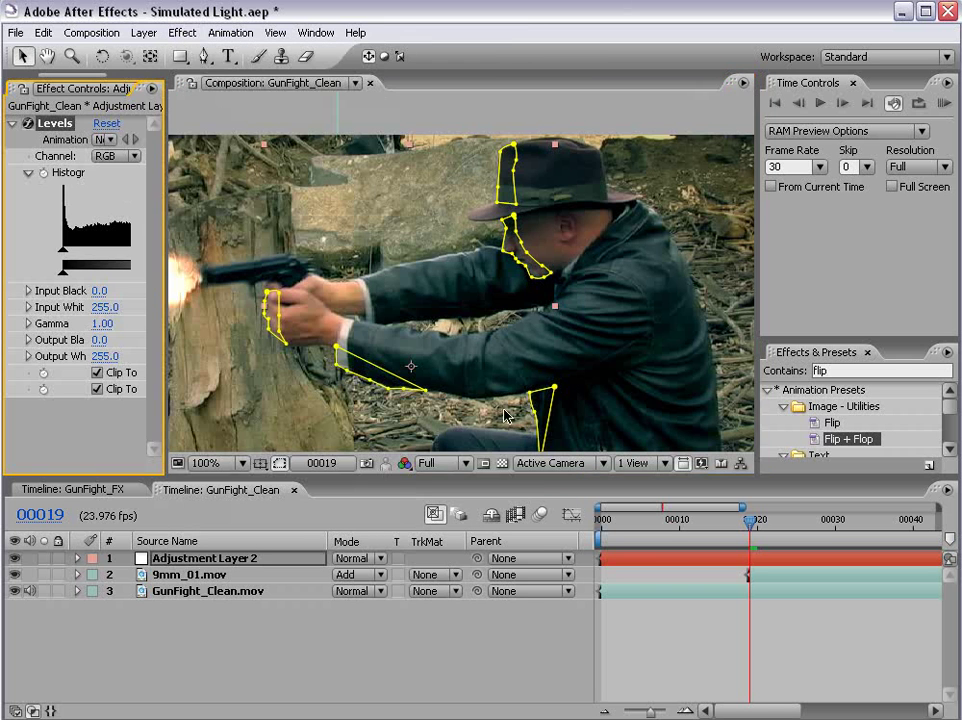
pyautogui.moveTo(165, 285); pyautogui.dragTo(351, 290)
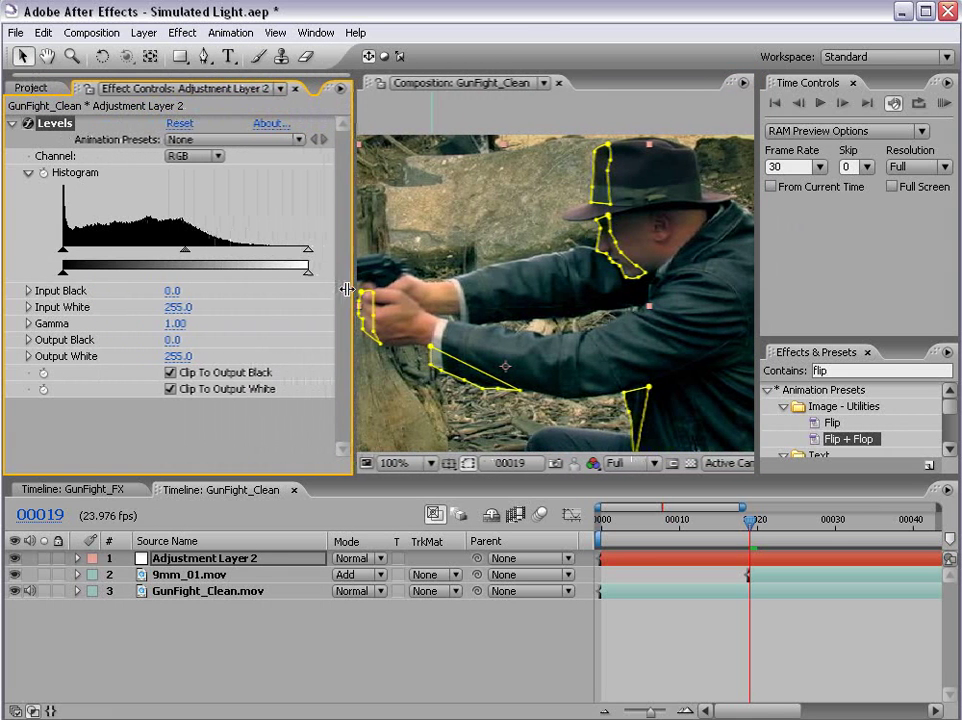
pyautogui.click(191, 541)
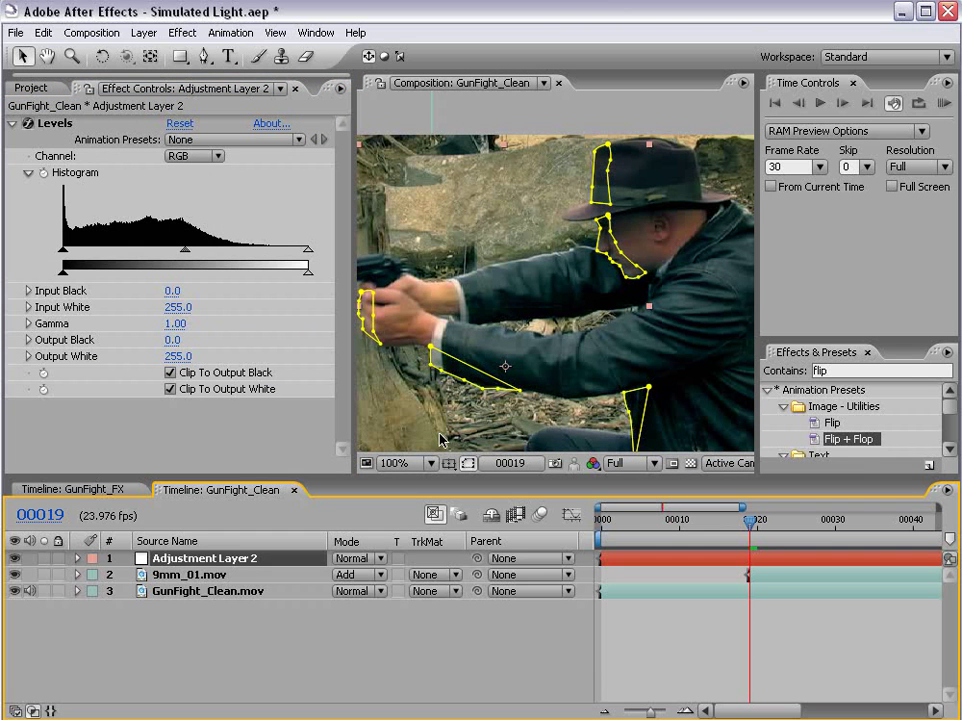
# Hide the mask outlines and lower Levels Input White to 125.
pyautogui.moveTo(542, 369); pyautogui.dragTo(561, 345)
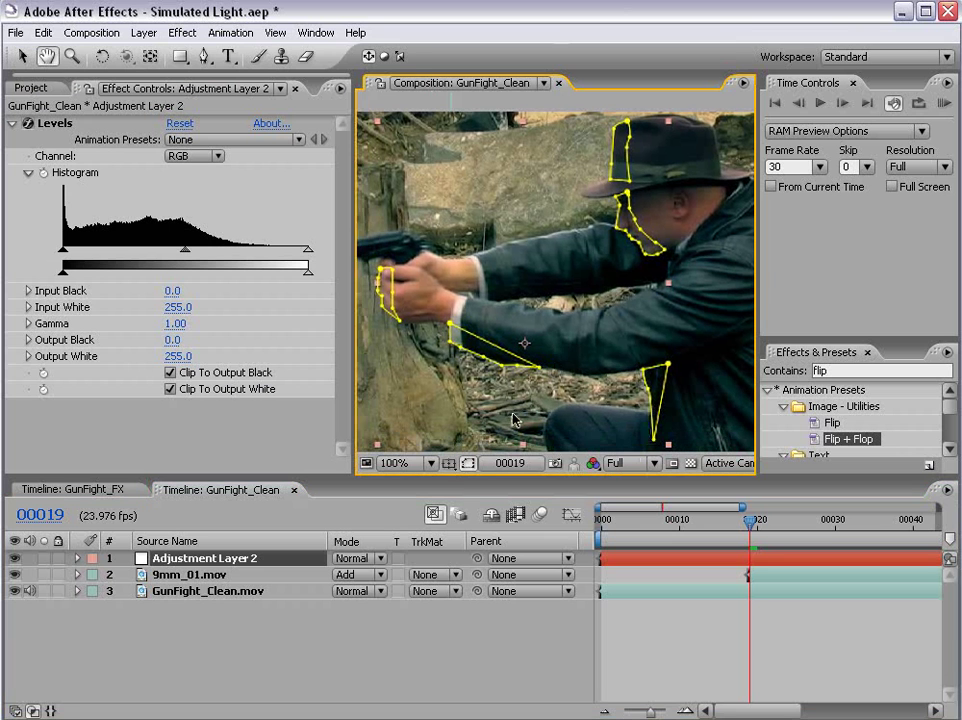
pyautogui.click(468, 463)
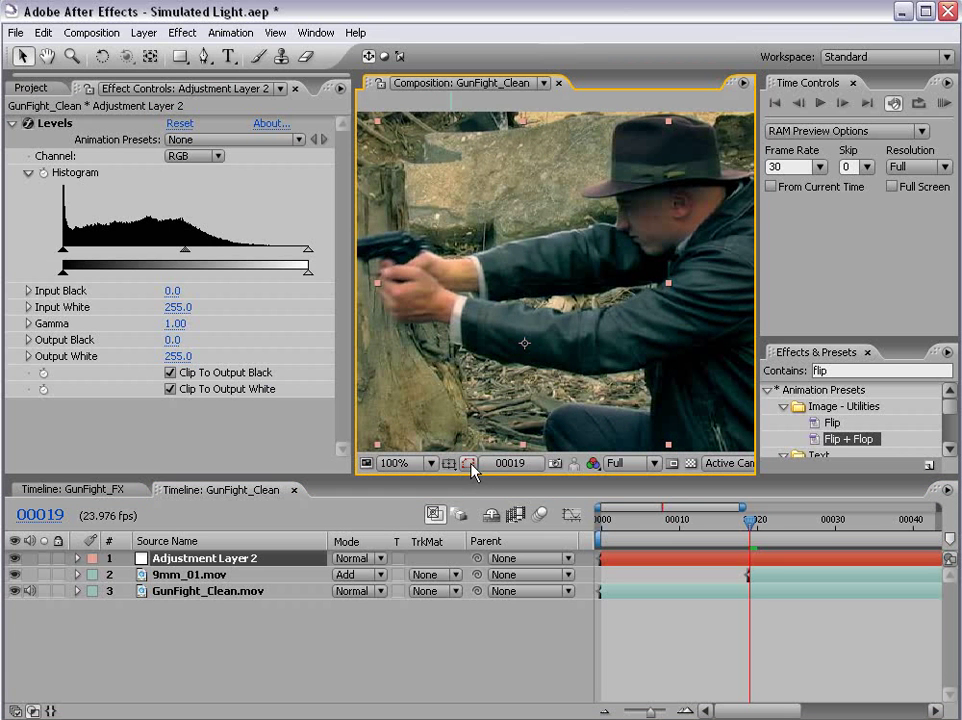
pyautogui.moveTo(310, 247)
pyautogui.mouseDown()
pyautogui.moveTo(162, 253)
pyautogui.moveTo(284, 253)
pyautogui.moveTo(183, 258)
pyautogui.mouseUp()
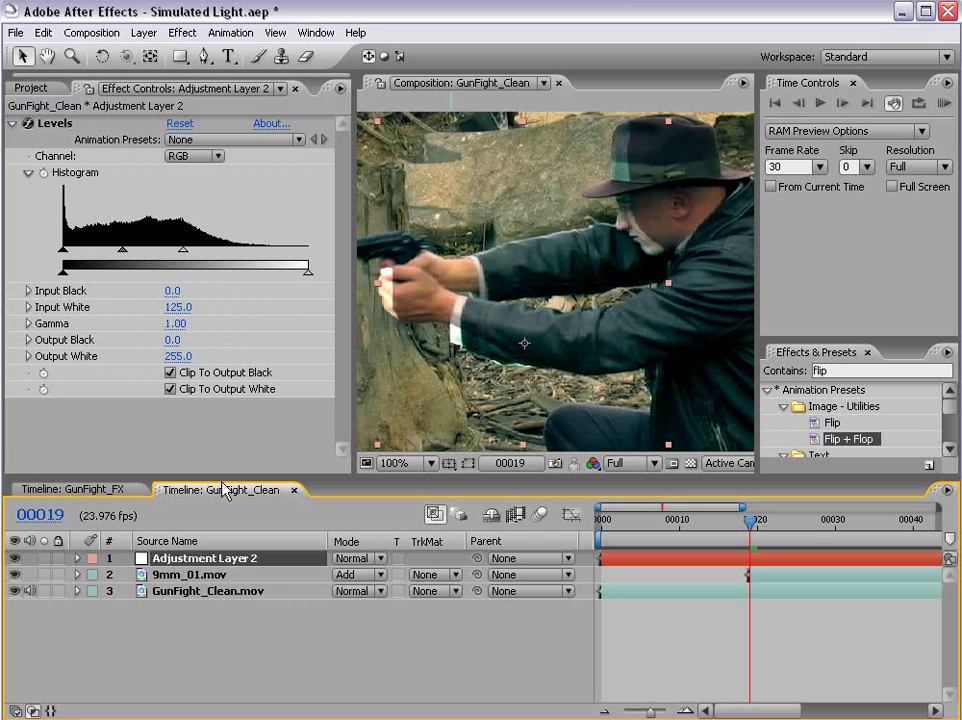
pyautogui.moveTo(214, 482); pyautogui.dragTo(203, 412)
# Give Masks 1–5 a 3-pixel Mask Feather together, then deselect.
pyautogui.press('f')
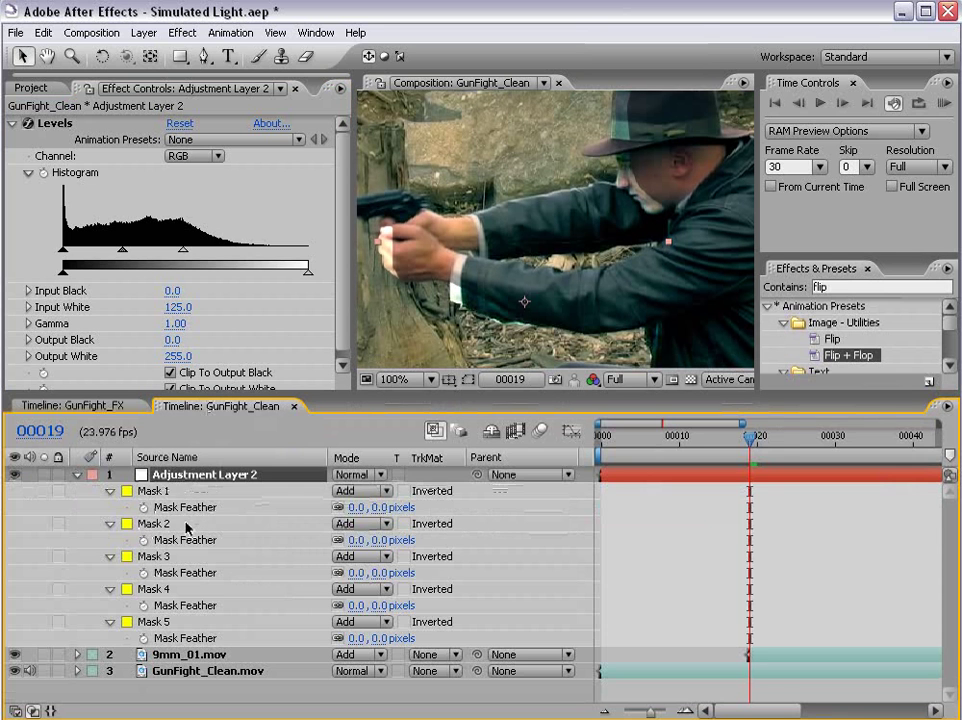
pyautogui.doubleClick(187, 531)
pyautogui.click(205, 507)
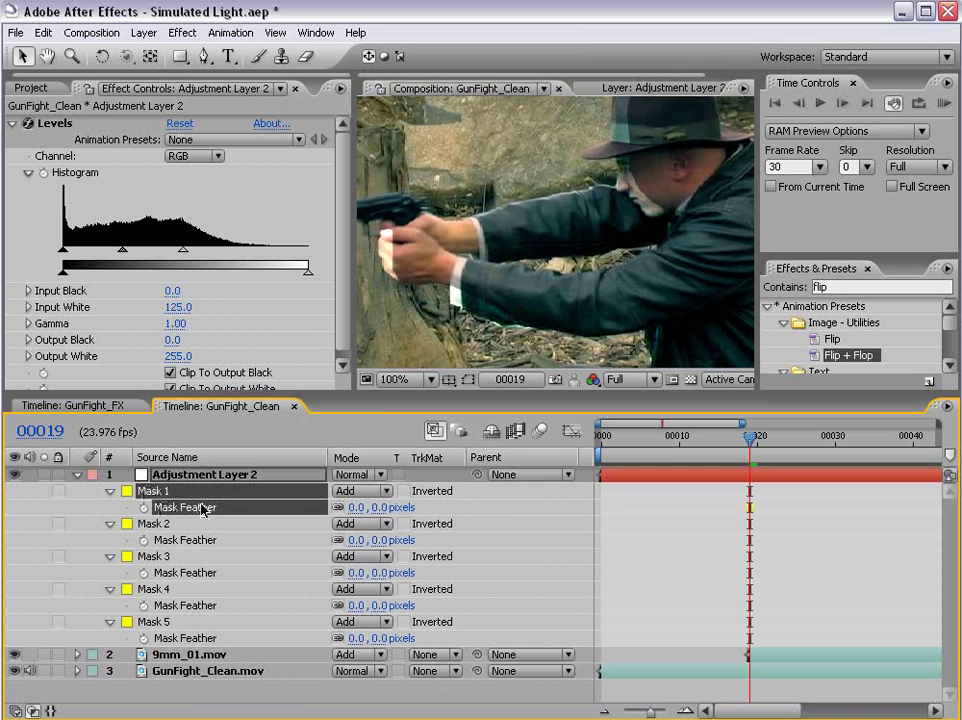
pyautogui.keyDown('ctrl'); pyautogui.click(185, 540); pyautogui.keyUp('ctrl')
pyautogui.keyDown('ctrl'); pyautogui.click(185, 572); pyautogui.keyUp('ctrl')
pyautogui.keyDown('ctrl'); pyautogui.click(185, 605); pyautogui.keyUp('ctrl')
pyautogui.keyDown('ctrl'); pyautogui.click(185, 638); pyautogui.keyUp('ctrl')
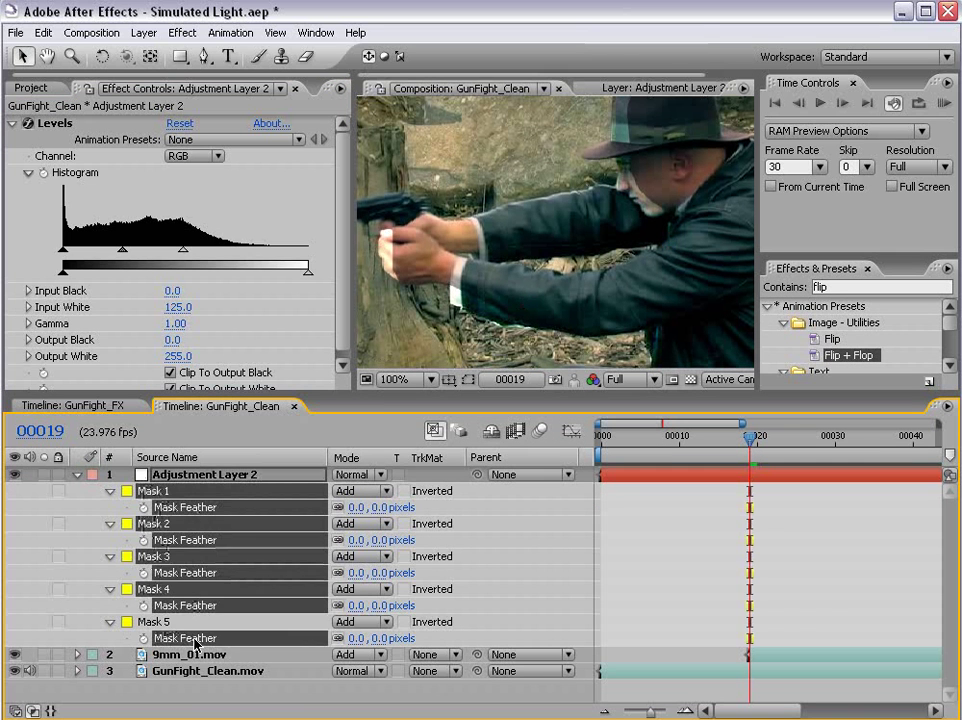
pyautogui.click(378, 638)
pyautogui.write('3')
pyautogui.press('Return')
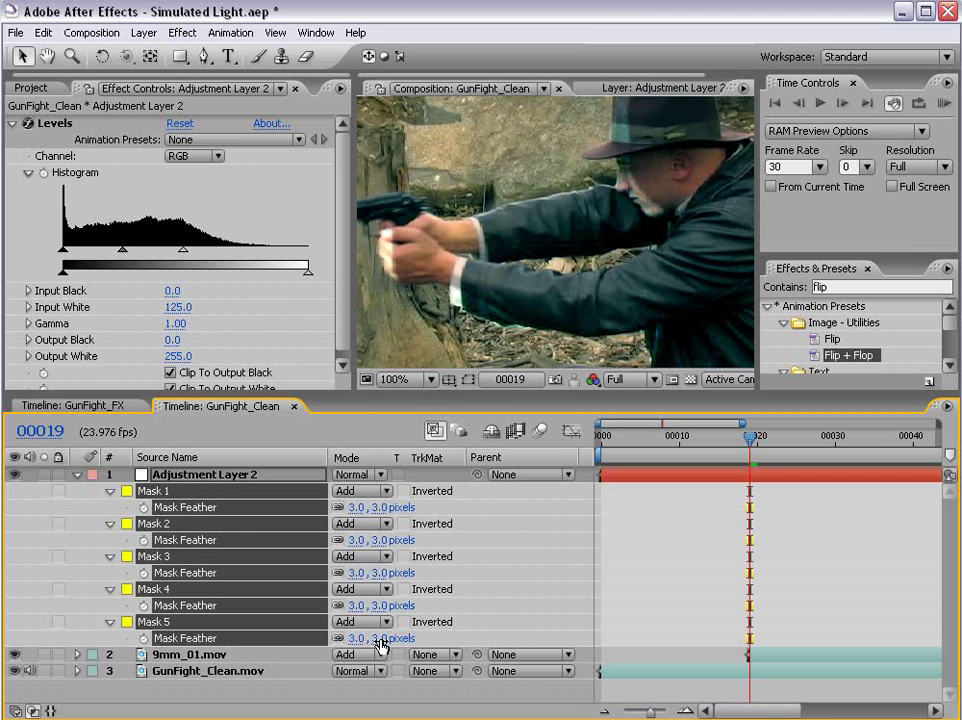
pyautogui.click(646, 594)
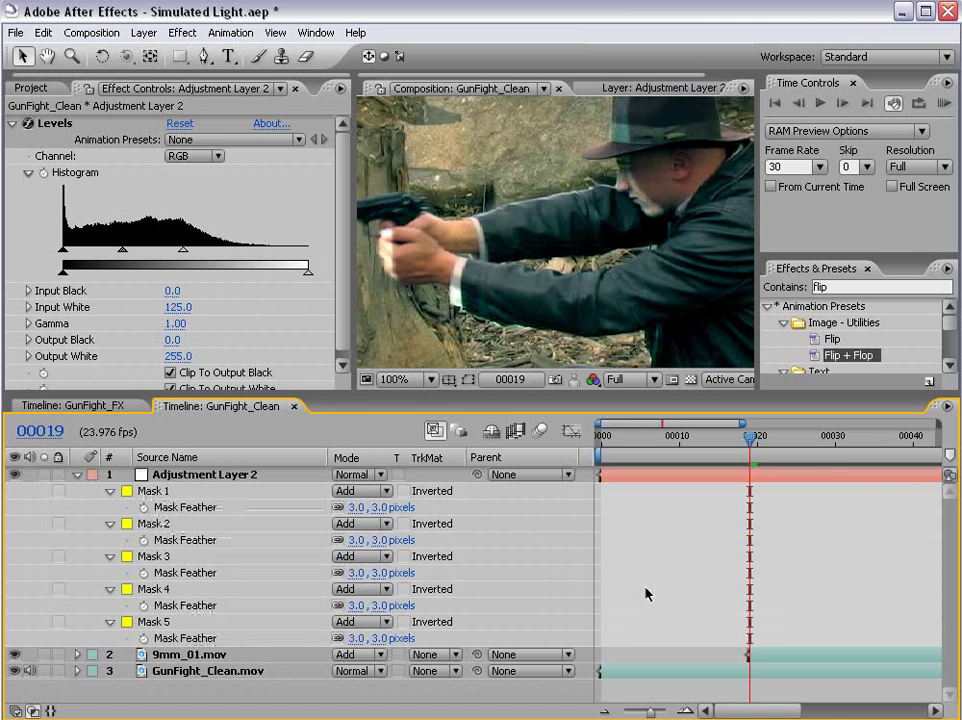
pyautogui.press('h')
pyautogui.moveTo(550, 253)
pyautogui.mouseDown()
pyautogui.moveTo(551, 264)
pyautogui.moveTo(560, 255)
pyautogui.mouseUp()
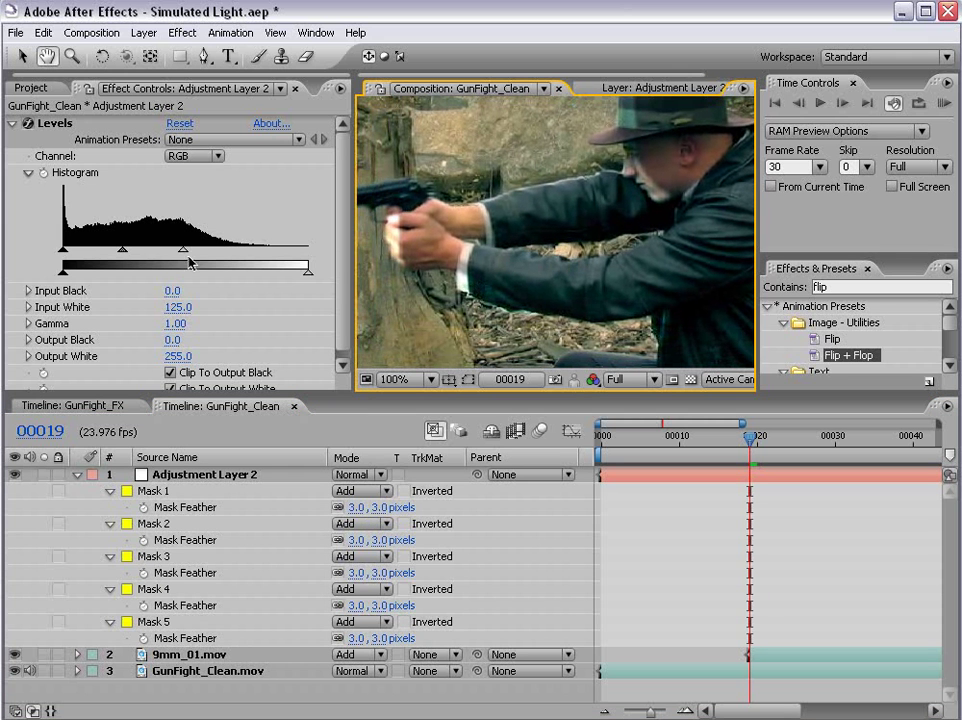
# Raise Input White slightly, lower Blue gamma and raise Red gamma to 1.15.
pyautogui.moveTo(184, 252); pyautogui.dragTo(231, 257)
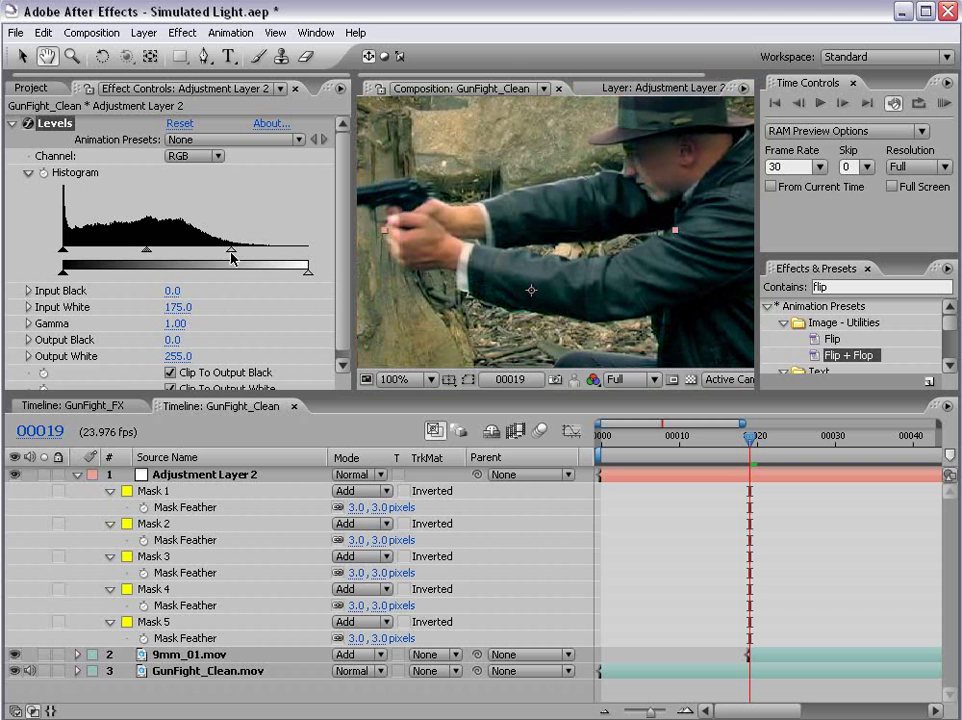
pyautogui.press('v')
pyautogui.click(193, 155)
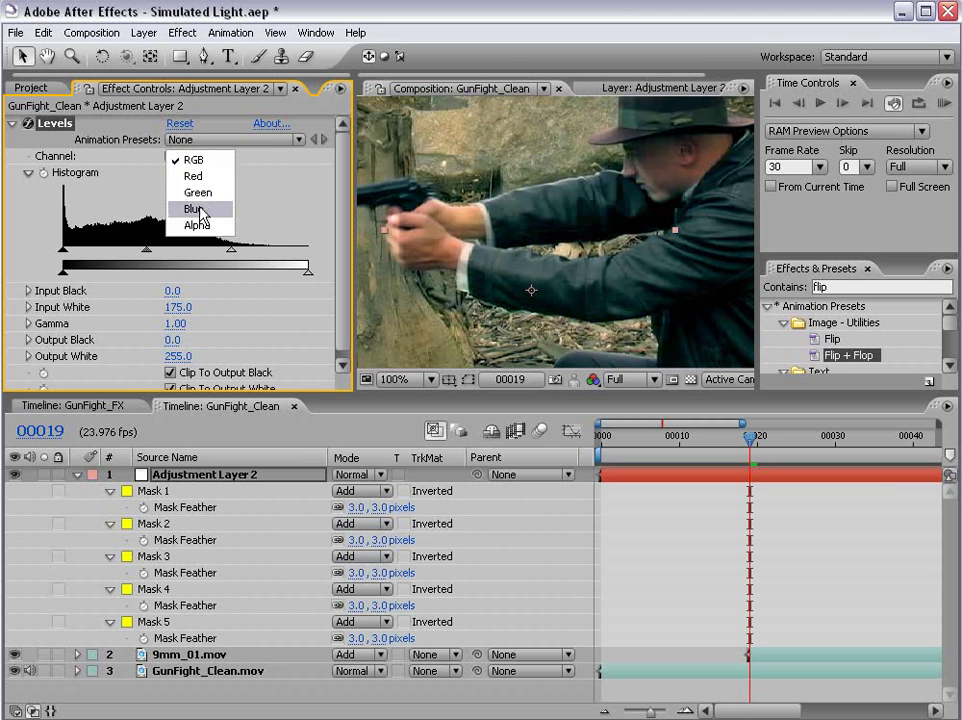
pyautogui.click(189, 208)
pyautogui.moveTo(186, 250)
pyautogui.mouseDown()
pyautogui.moveTo(210, 255)
pyautogui.moveTo(195, 256)
pyautogui.mouseUp()
pyautogui.click(196, 157)
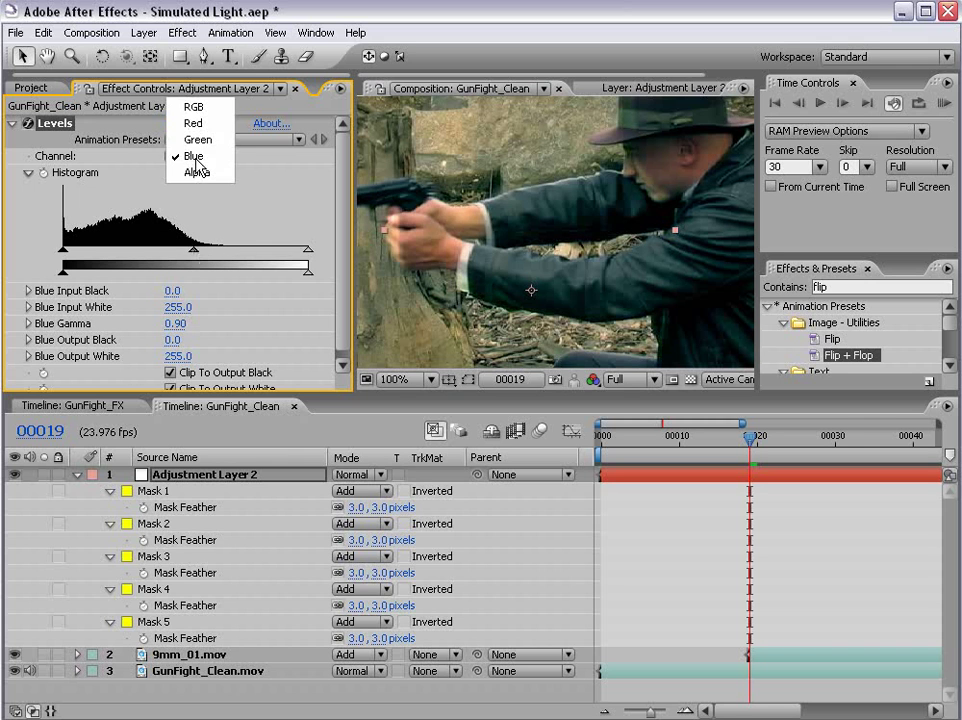
pyautogui.click(192, 124)
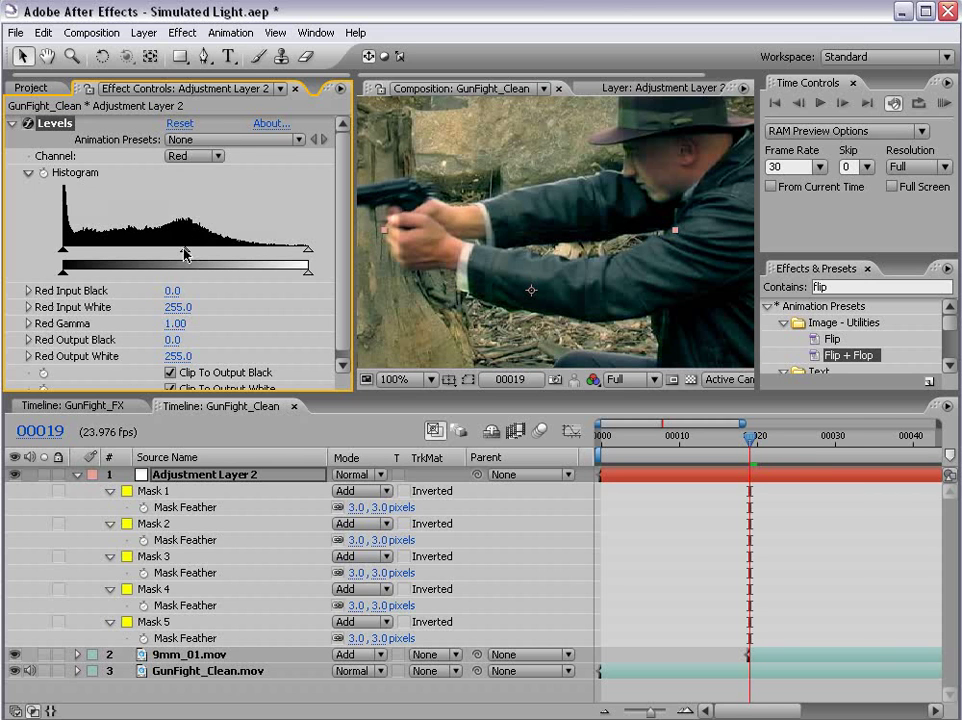
pyautogui.moveTo(186, 255); pyautogui.dragTo(172, 255)
# Set Mask 3's Mask Feather to 10 pixels.
pyautogui.scroll(-2, 605, 268)
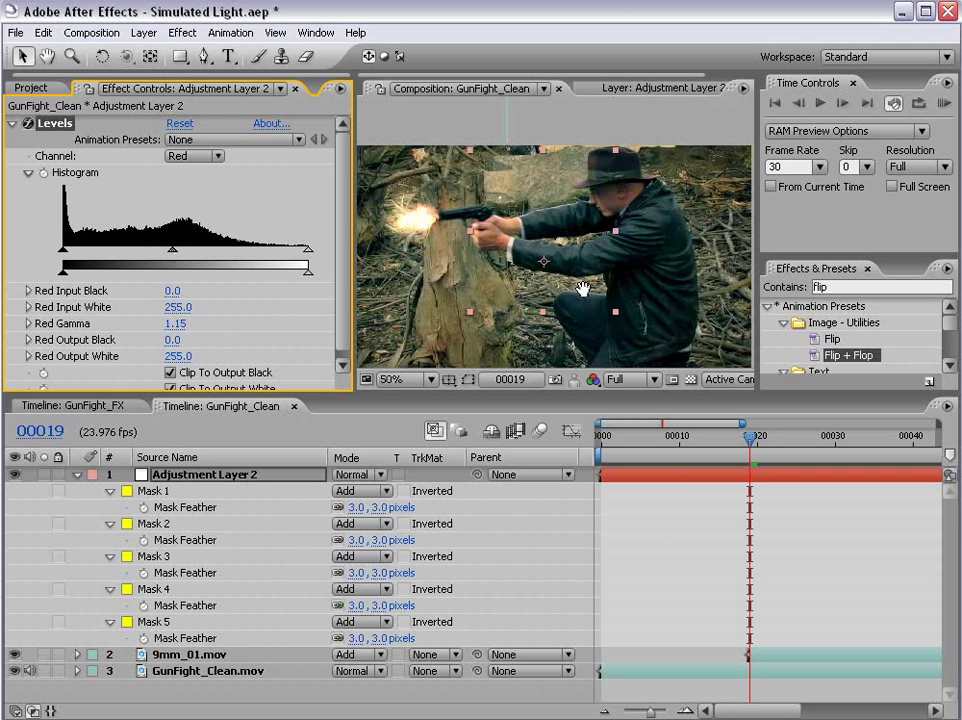
pyautogui.moveTo(605, 268); pyautogui.dragTo(614, 348)
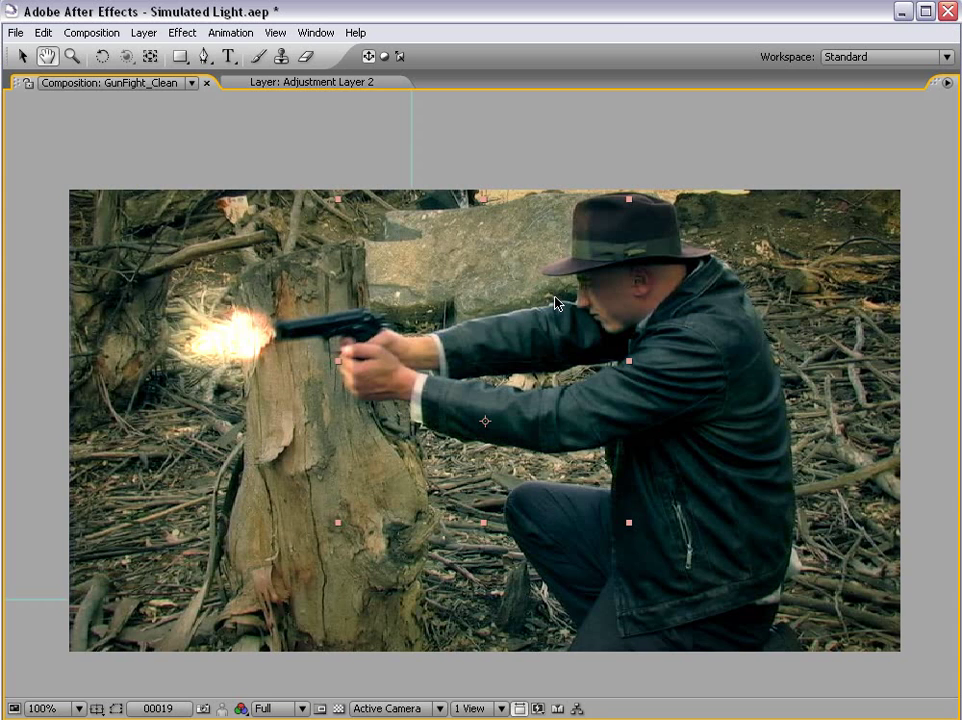
pyautogui.press('`')
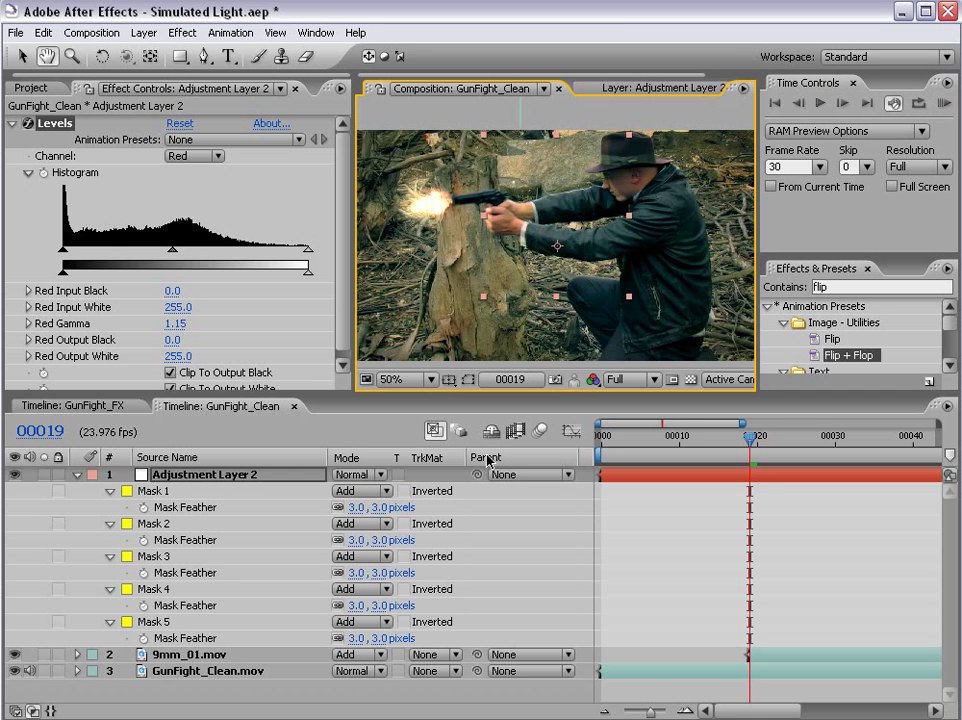
pyautogui.click(650, 543)
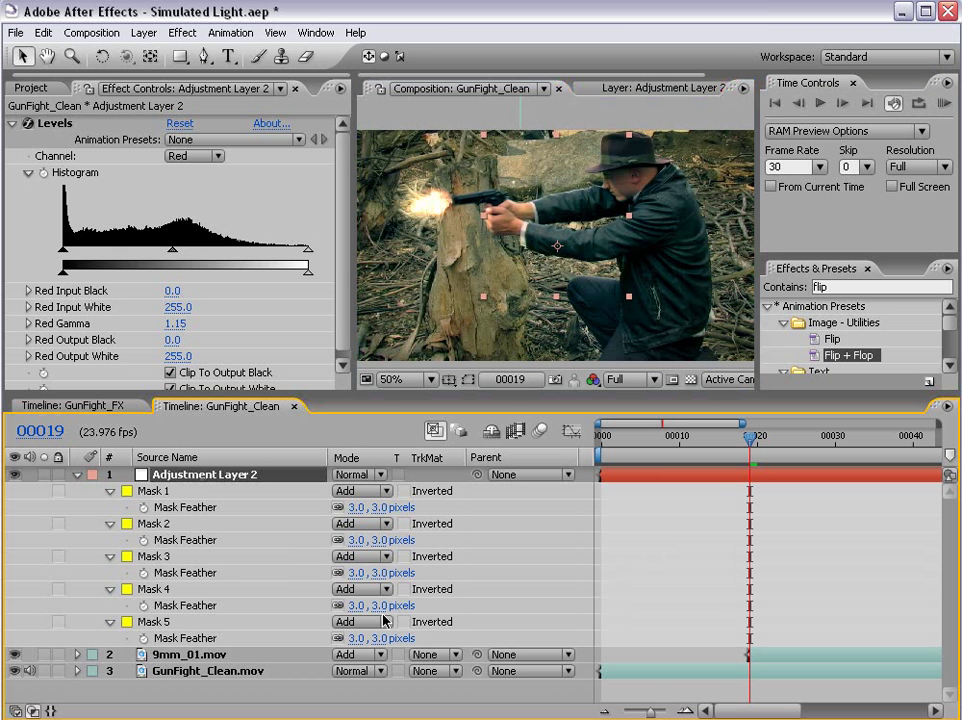
pyautogui.click(468, 379)
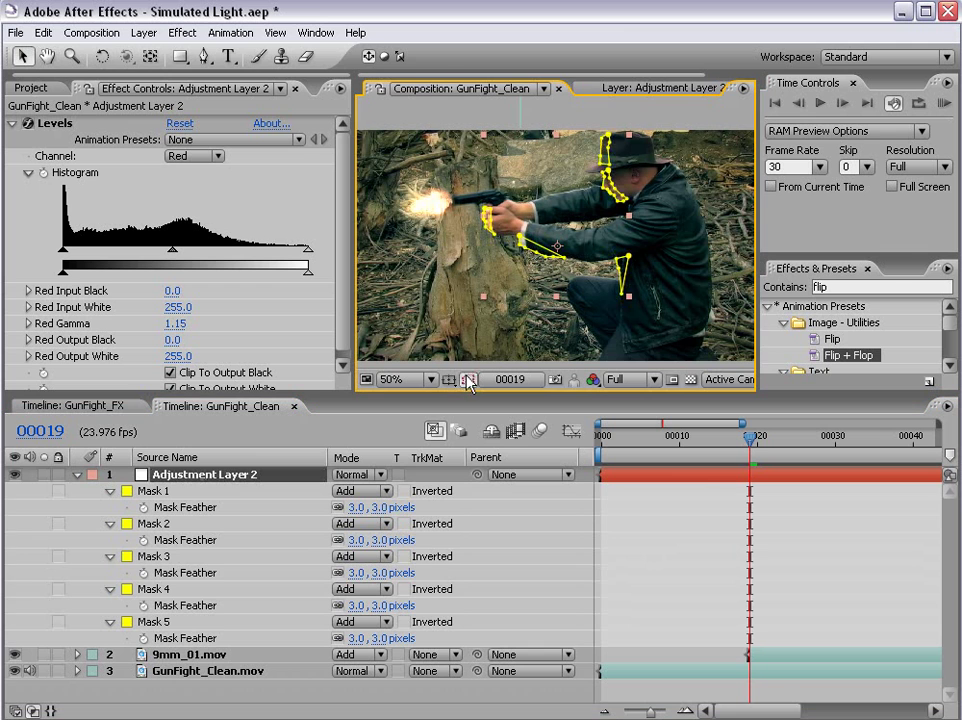
pyautogui.click(611, 180)
pyautogui.moveTo(380, 572); pyautogui.dragTo(386, 570)
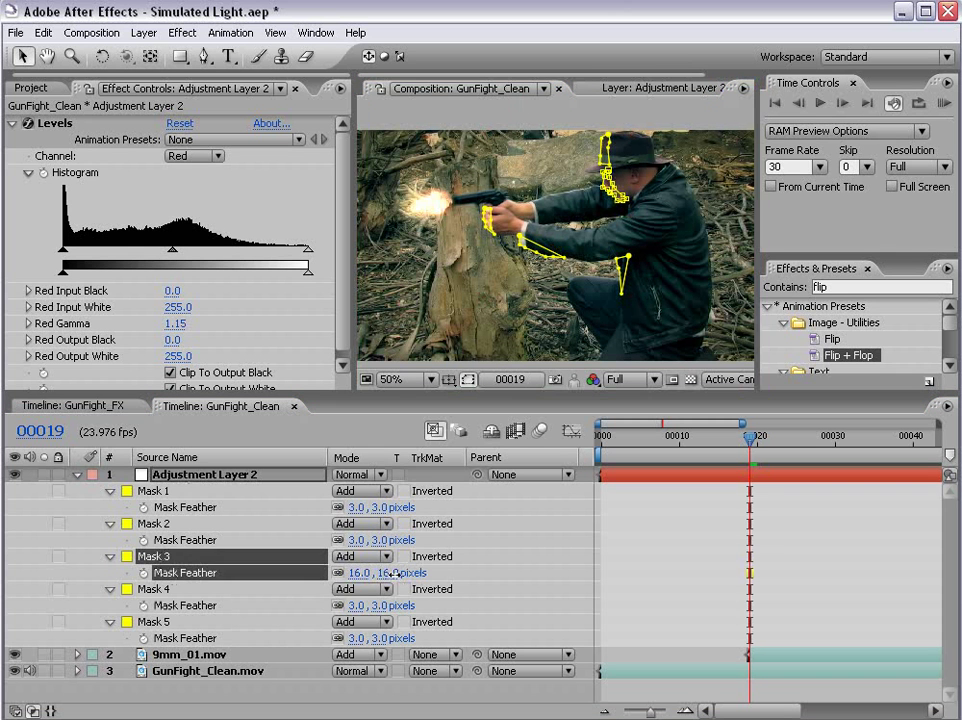
# Switch Levels to the RGB channel and set Input White to 168.
pyautogui.scroll(2, 632, 320)
pyautogui.moveTo(631, 294); pyautogui.dragTo(584, 292)
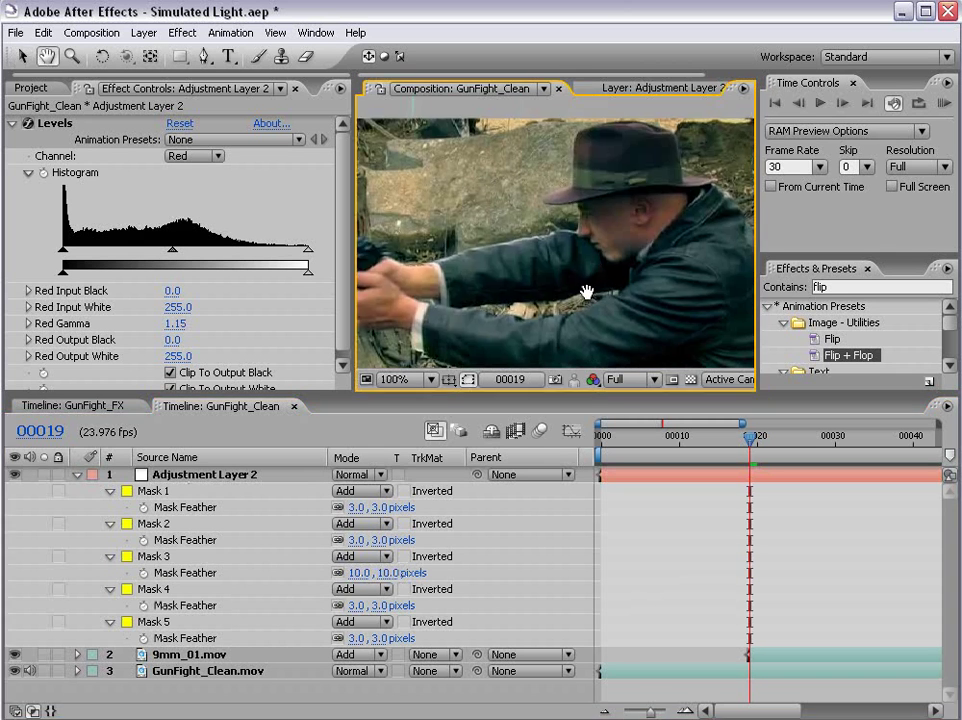
pyautogui.click(195, 156)
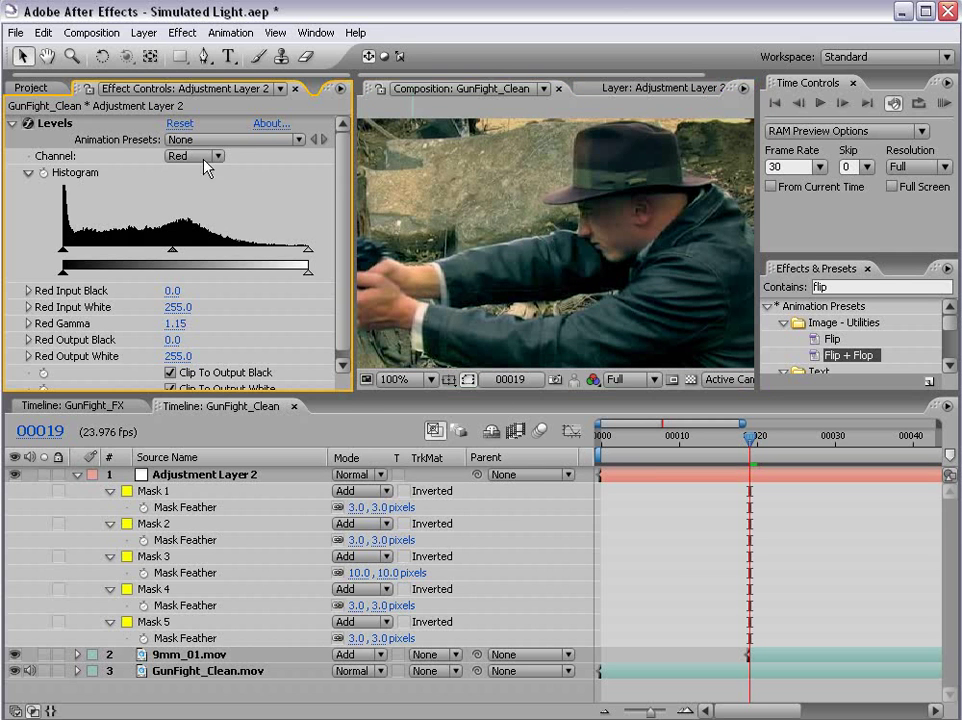
pyautogui.moveTo(232, 254); pyautogui.dragTo(224, 252)
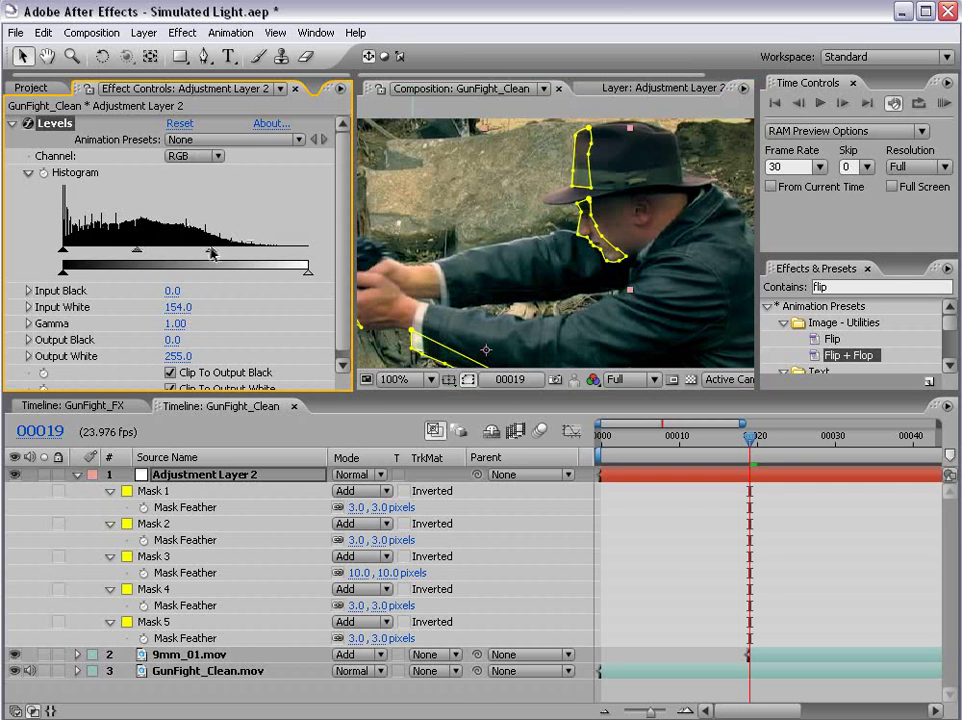
pyautogui.click(709, 522)
pyautogui.scroll(-2, 581, 302)
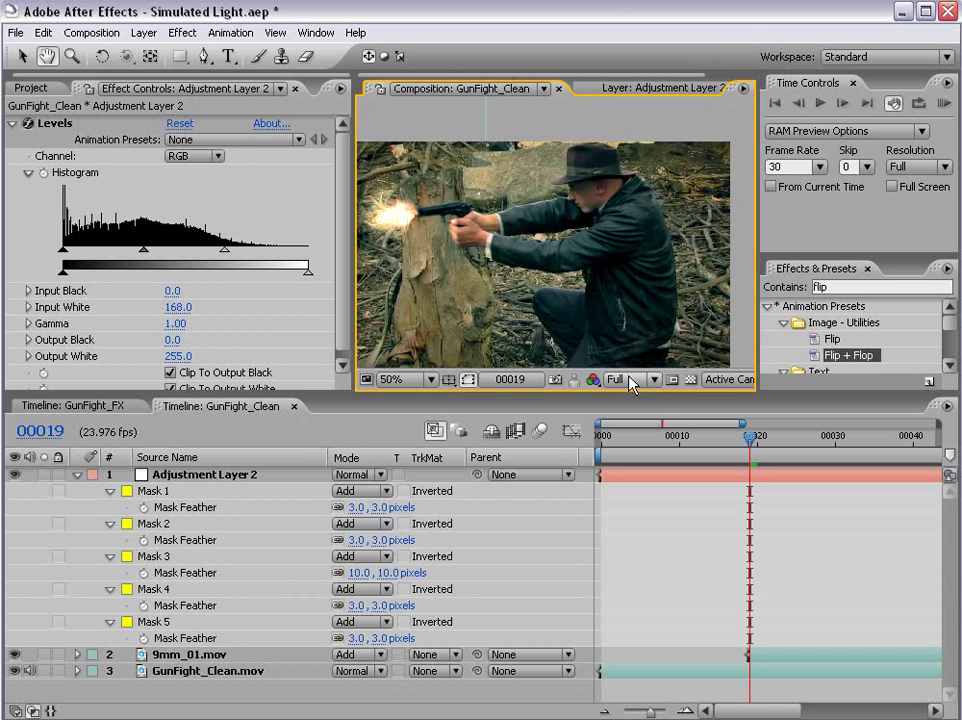
# Trim Adjustment Layer 2 so it starts and ends at frame 19.
pyautogui.press('pageup')
pyautogui.press('pagedown')
pyautogui.press('pageup')
pyautogui.press('pagedown')
pyautogui.click(743, 477)
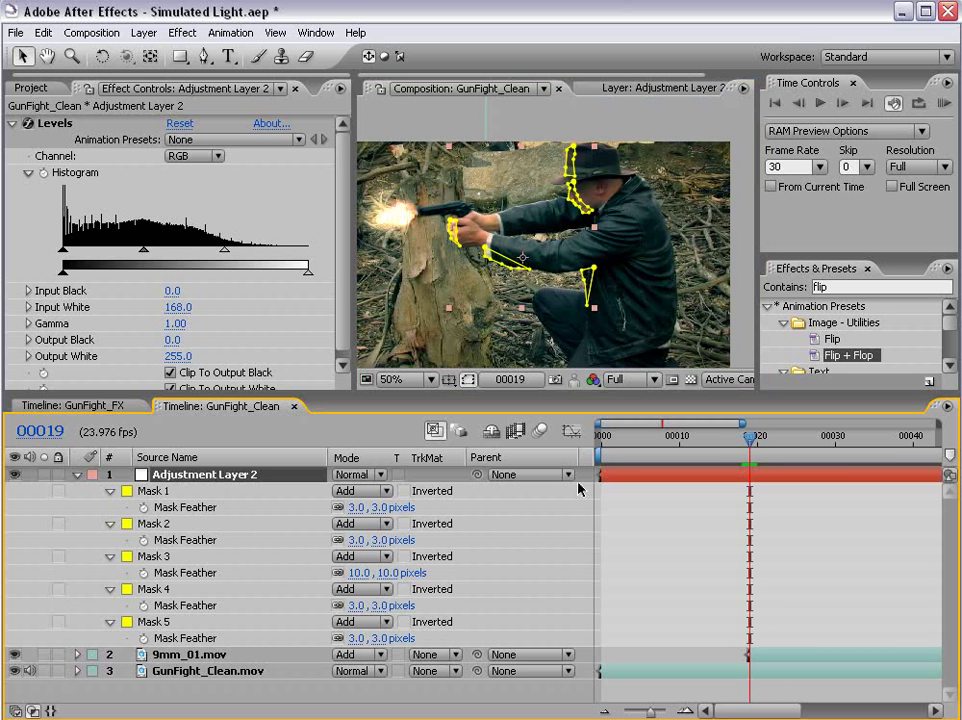
pyautogui.moveTo(600, 478); pyautogui.dragTo(748, 477)
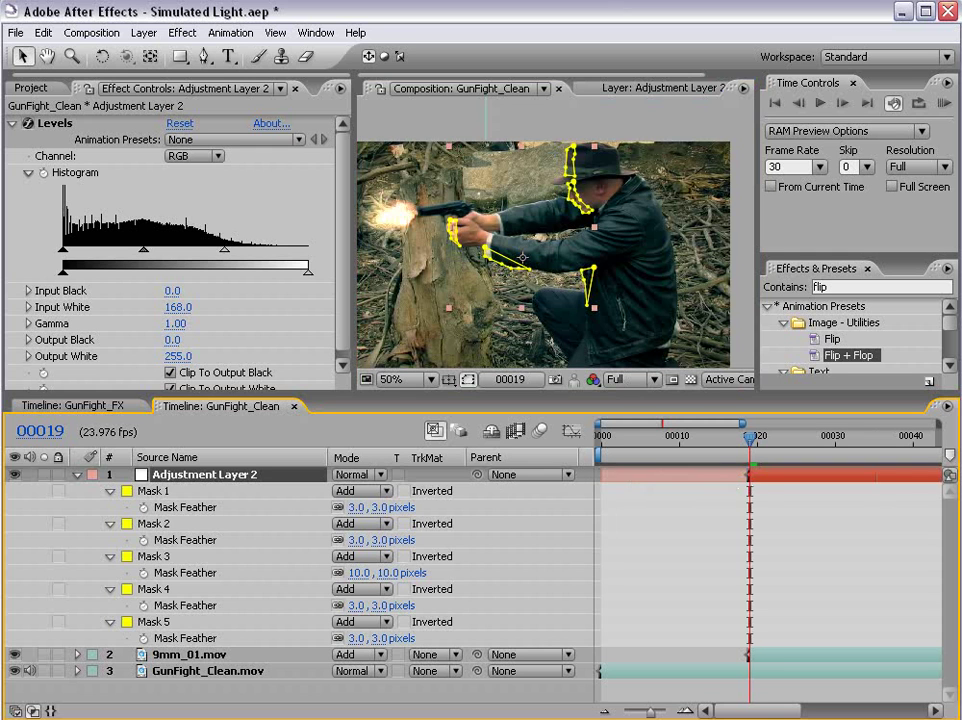
pyautogui.hotkey('alt', ']')
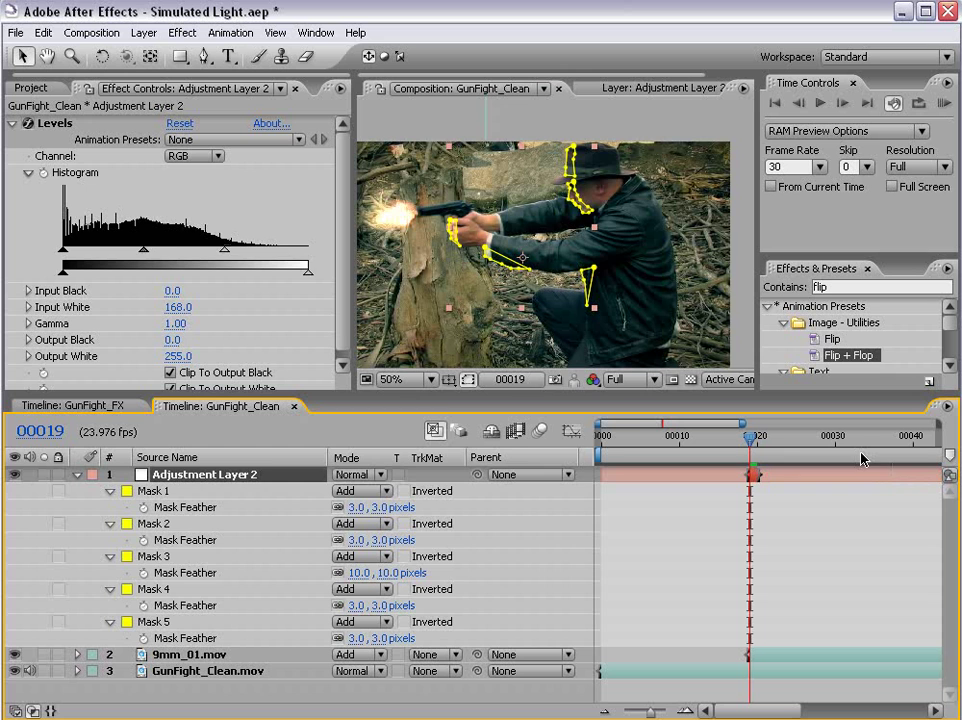
pyautogui.press('F2')
# Step between the previous frame and the flash frame to compare the lighting.
pyautogui.press('pageup')
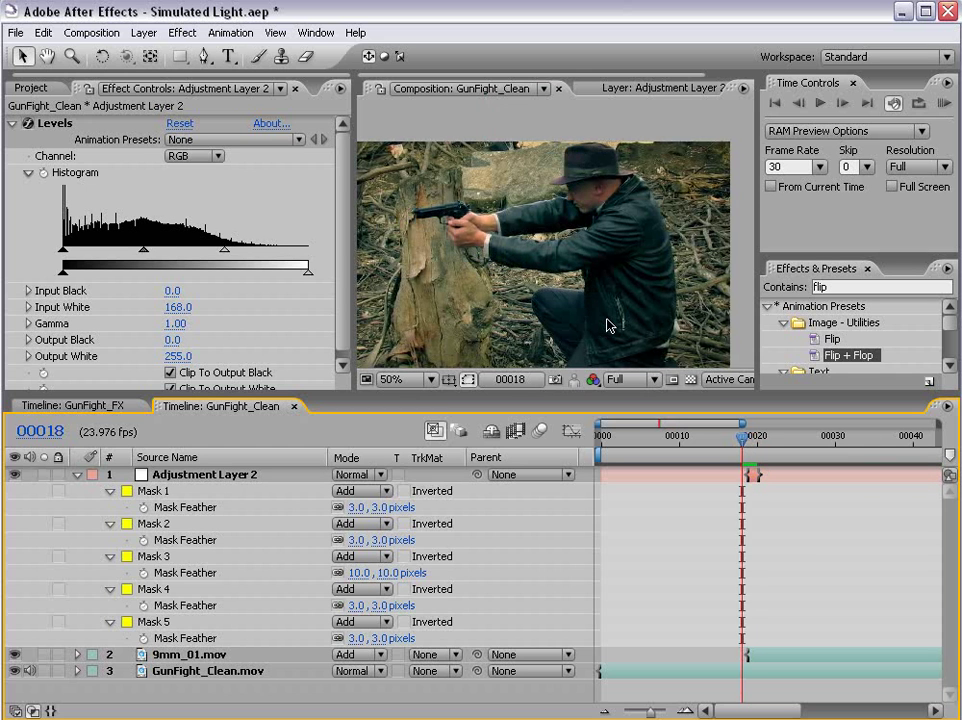
pyautogui.press('pagedown')
pyautogui.press('pageup')
pyautogui.press('pagedown')
pyautogui.press('pageup')
pyautogui.press('pagedown')
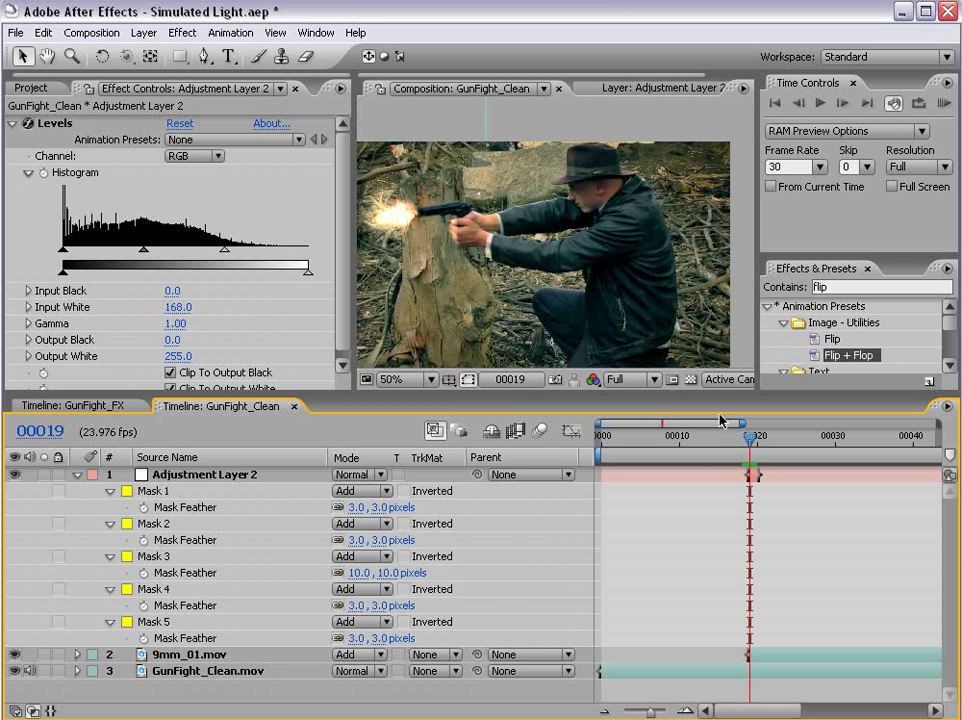
# Reframe the shot and select Adjustment Layer 2 to hold another mask.
pyautogui.moveTo(462, 285)
pyautogui.mouseDown()
pyautogui.moveTo(530, 258)
pyautogui.moveTo(534, 265)
pyautogui.mouseUp()
pyautogui.scroll(2, 530, 258)
pyautogui.scroll(-2, 557, 299)
pyautogui.click(203, 460)
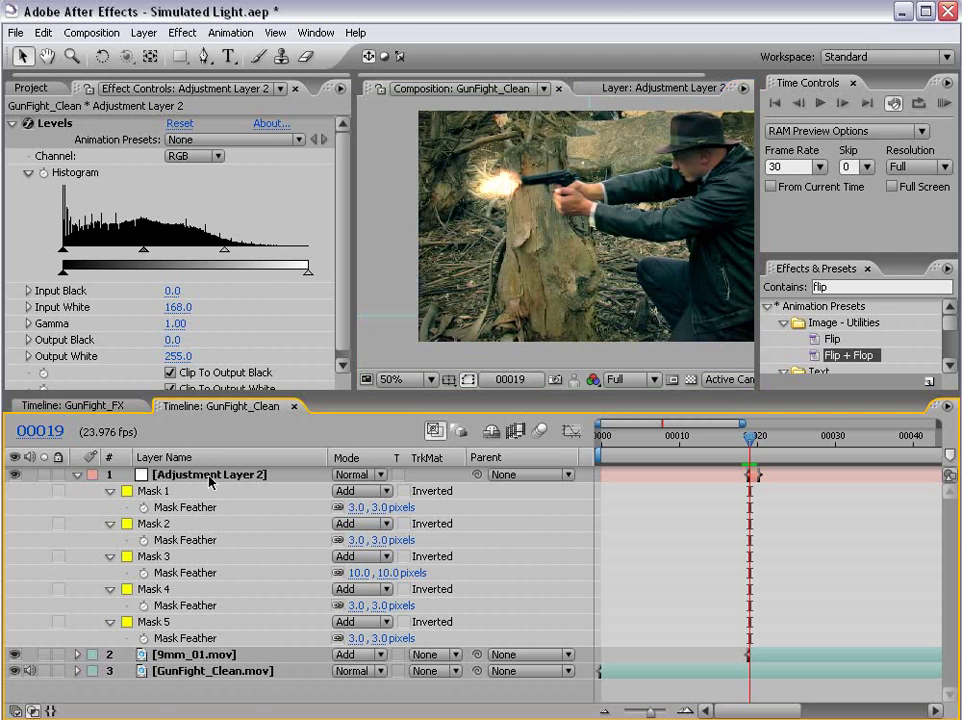
pyautogui.scroll(2, 533, 220)
# Draw closed Mask 6 around the tree stump's lit face with the Pen tool.
pyautogui.click(204, 56)
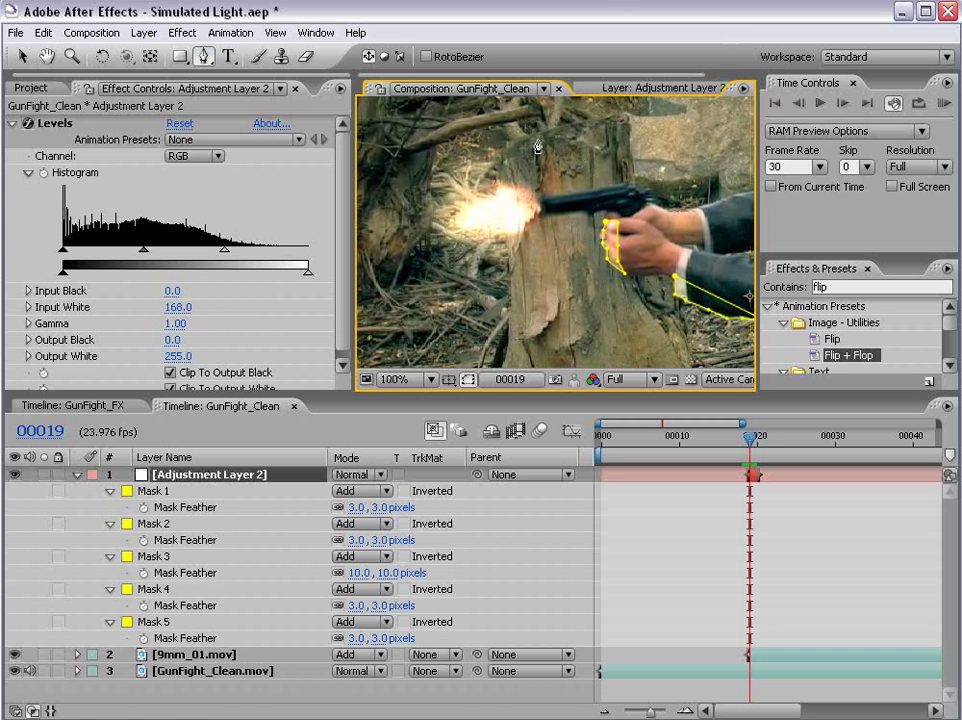
pyautogui.click(540, 133)
pyautogui.click(492, 153)
pyautogui.scroll(-3, 498, 178)
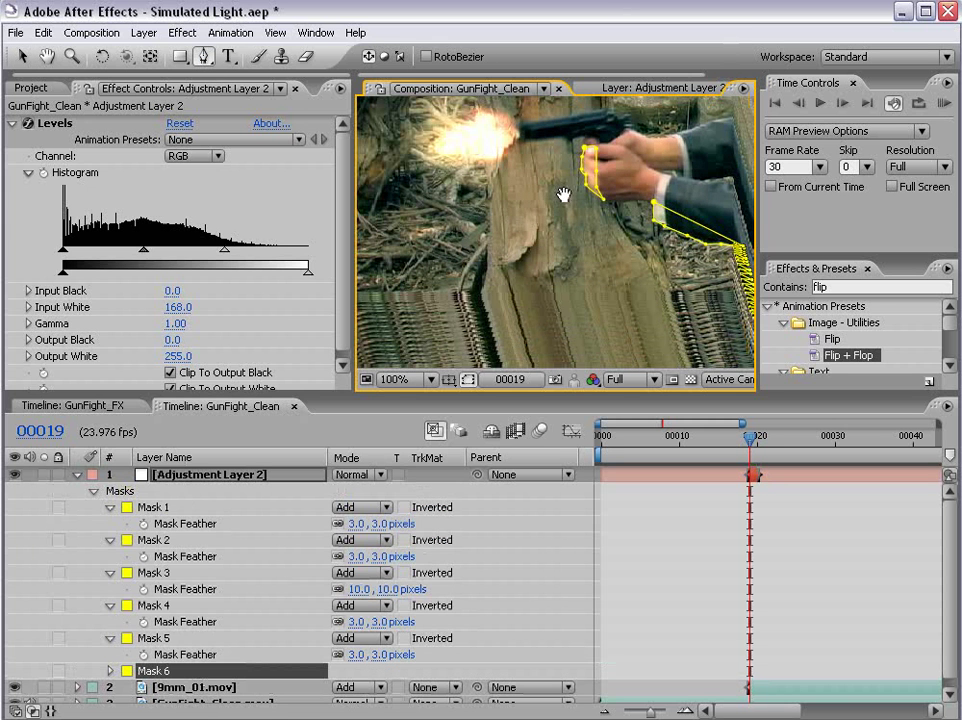
pyautogui.click(483, 276)
pyautogui.click(470, 313)
pyautogui.click(469, 331)
pyautogui.click(506, 280)
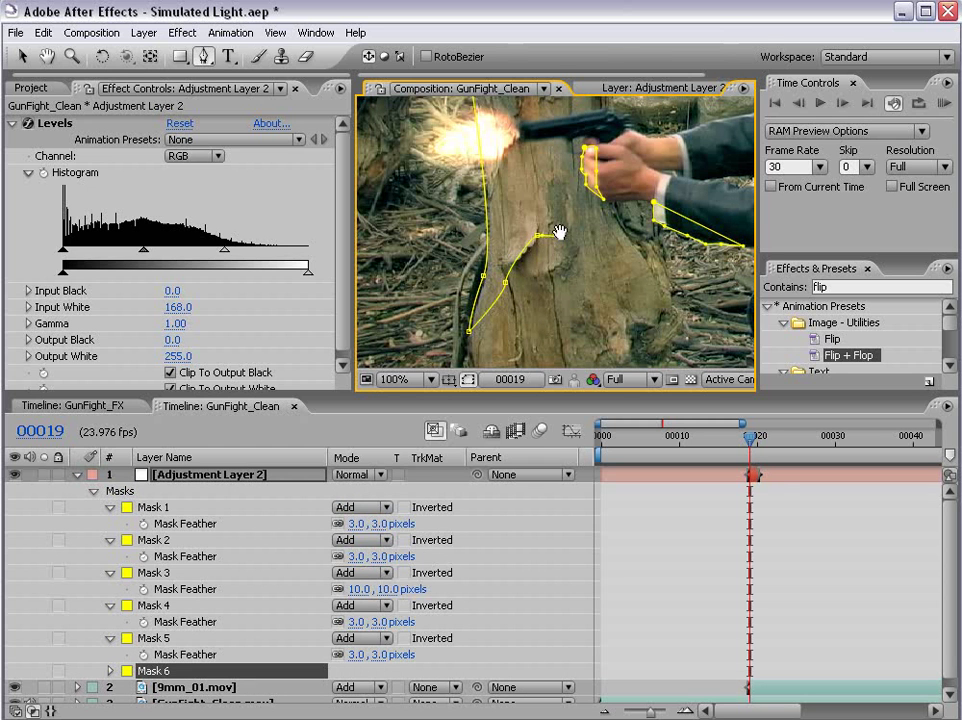
pyautogui.scroll(3, 536, 163)
pyautogui.scroll(-3, 403, 125)
pyautogui.click(519, 136)
pyautogui.click(470, 158)
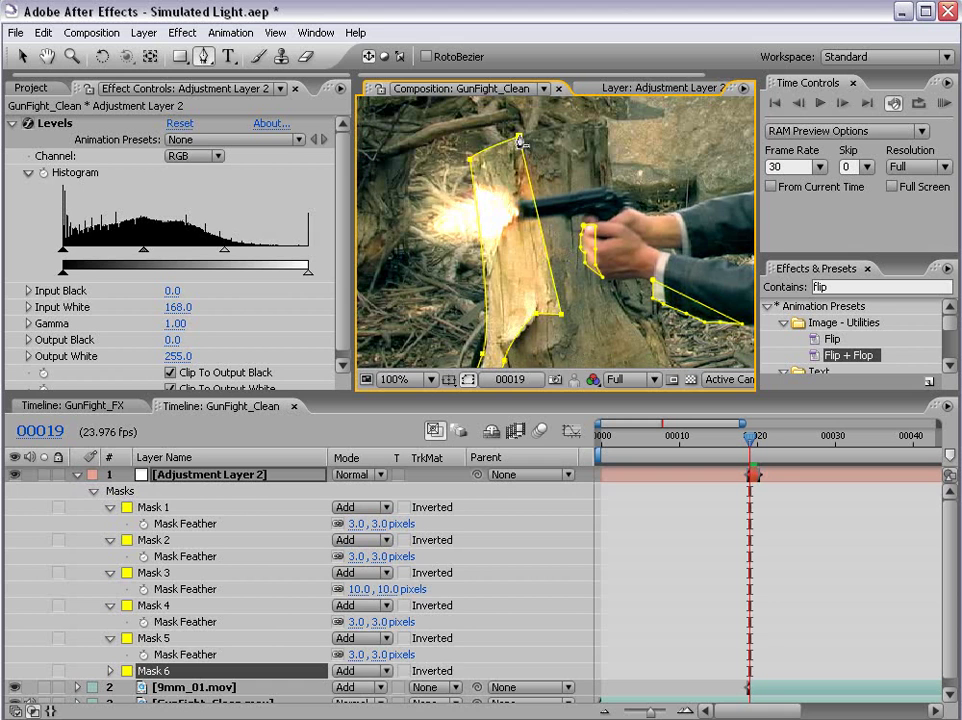
# Feather Mask 6 by 26 pixels, then deselect and reframe to check the softened edge.
pyautogui.press('f')
pyautogui.press('f')
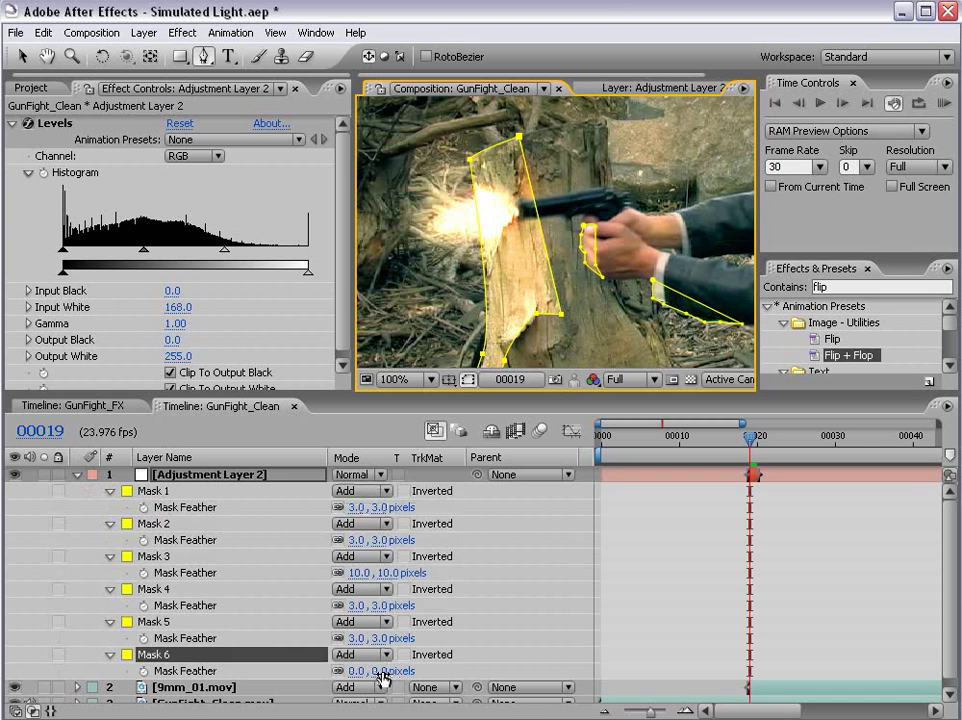
pyautogui.moveTo(358, 671)
pyautogui.mouseDown()
pyautogui.moveTo(395, 671)
pyautogui.moveTo(378, 670)
pyautogui.mouseUp()
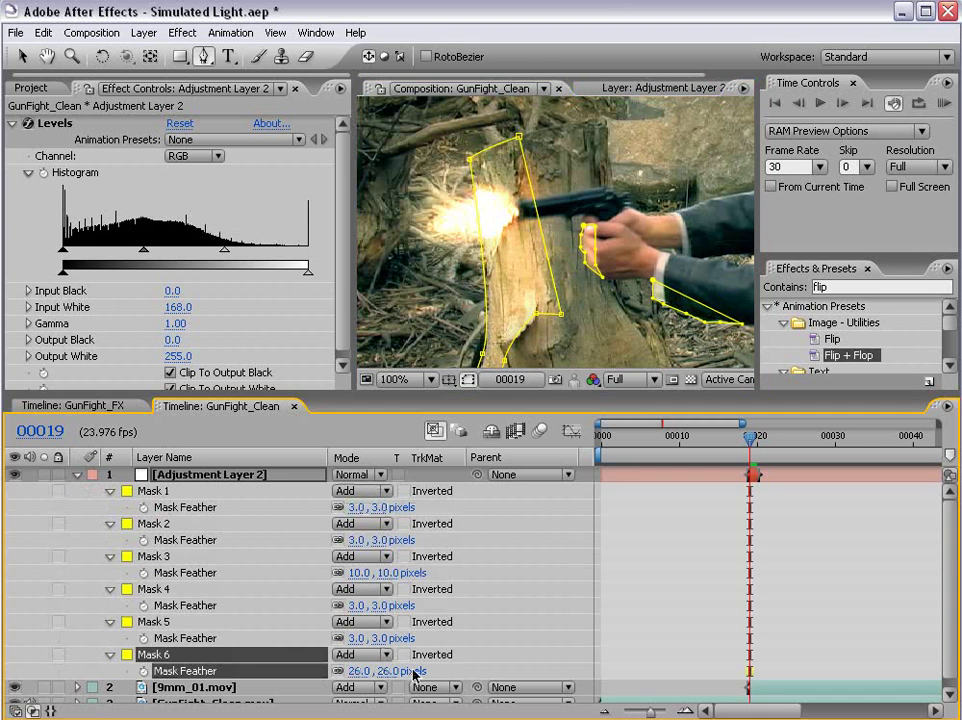
pyautogui.press('v')
pyautogui.click(713, 555)
pyautogui.scroll(-2, 554, 356)
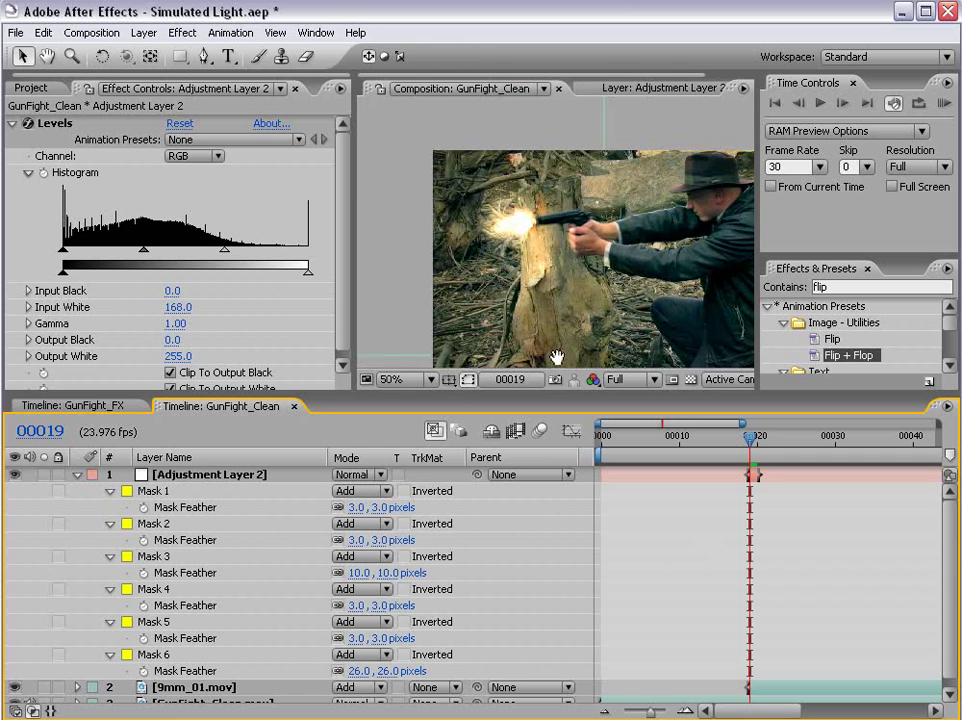
pyautogui.moveTo(597, 314); pyautogui.dragTo(535, 278)
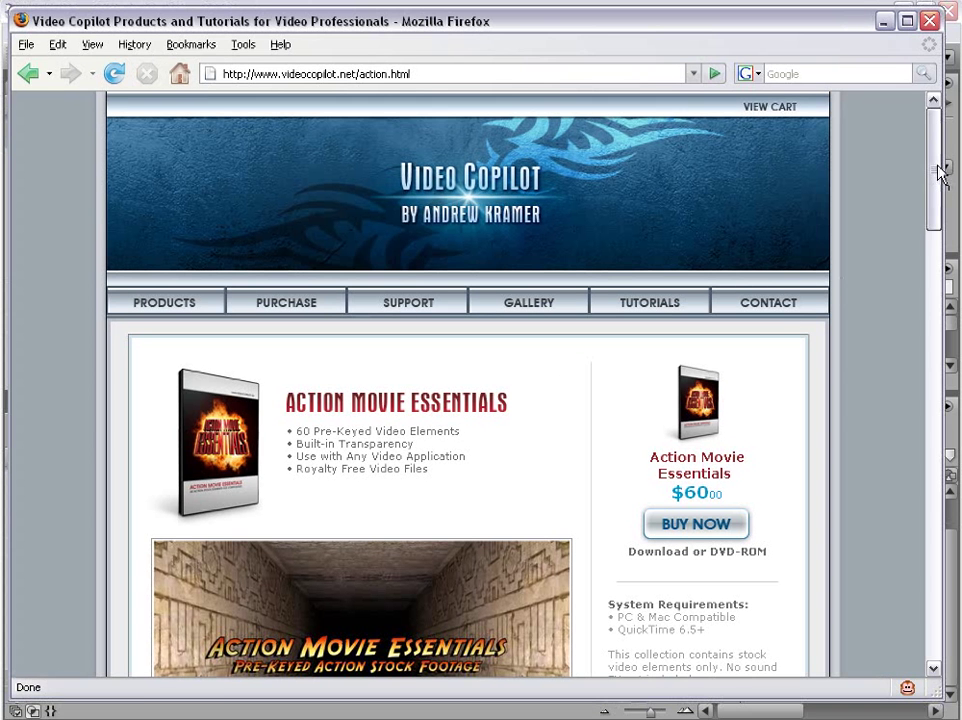
# Scroll through the Action Movie Essentials page in Firefox, then back toward its top.
pyautogui.moveTo(938, 165); pyautogui.dragTo(922, 297)
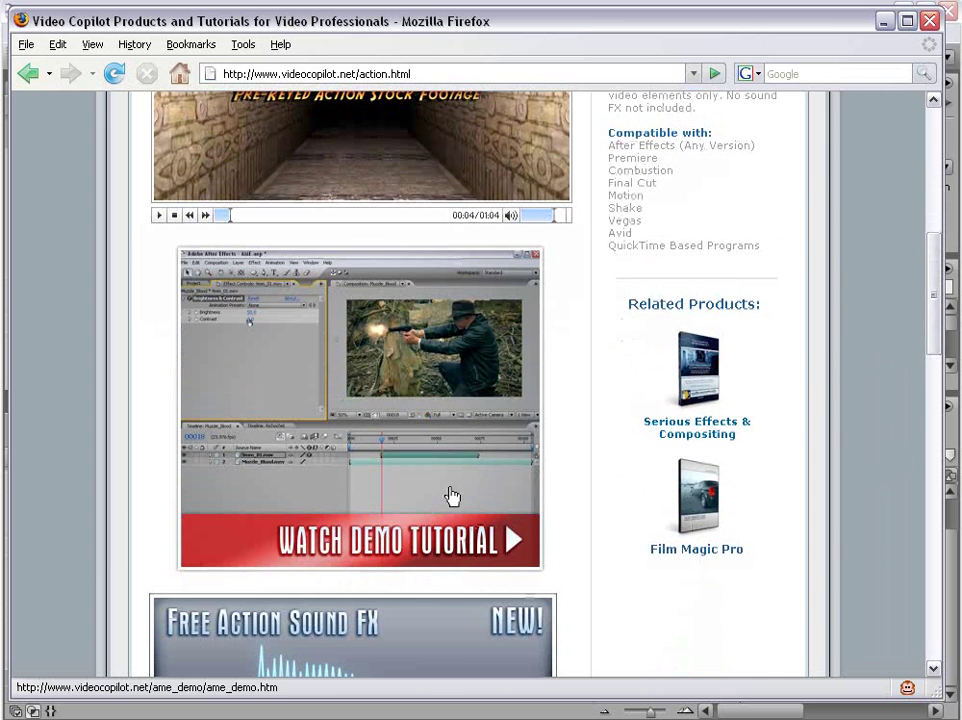
pyautogui.moveTo(930, 369); pyautogui.dragTo(928, 241)
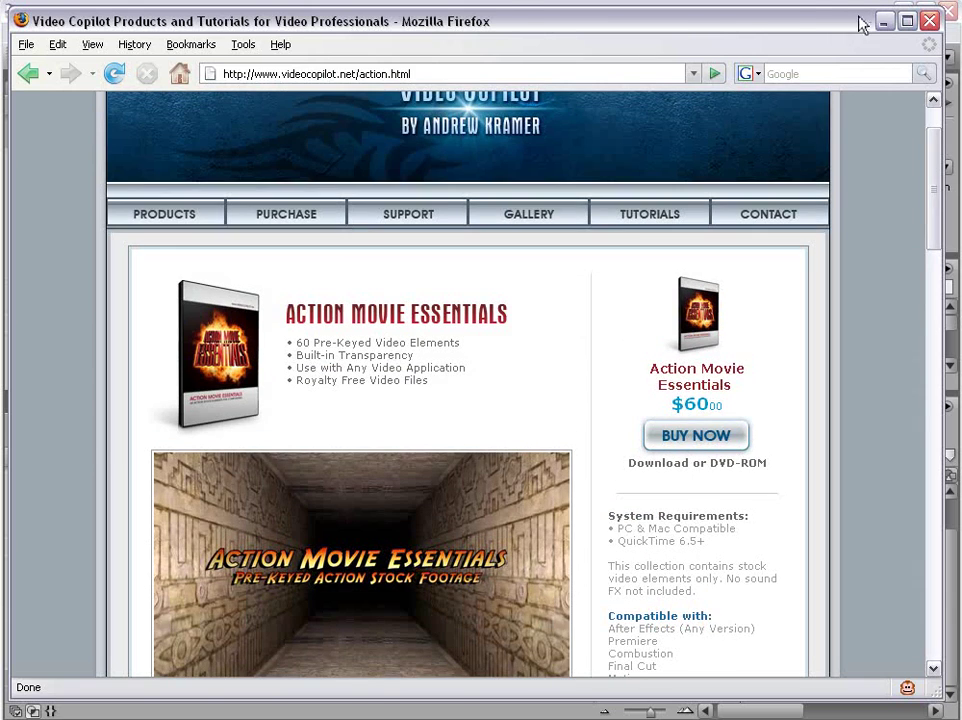